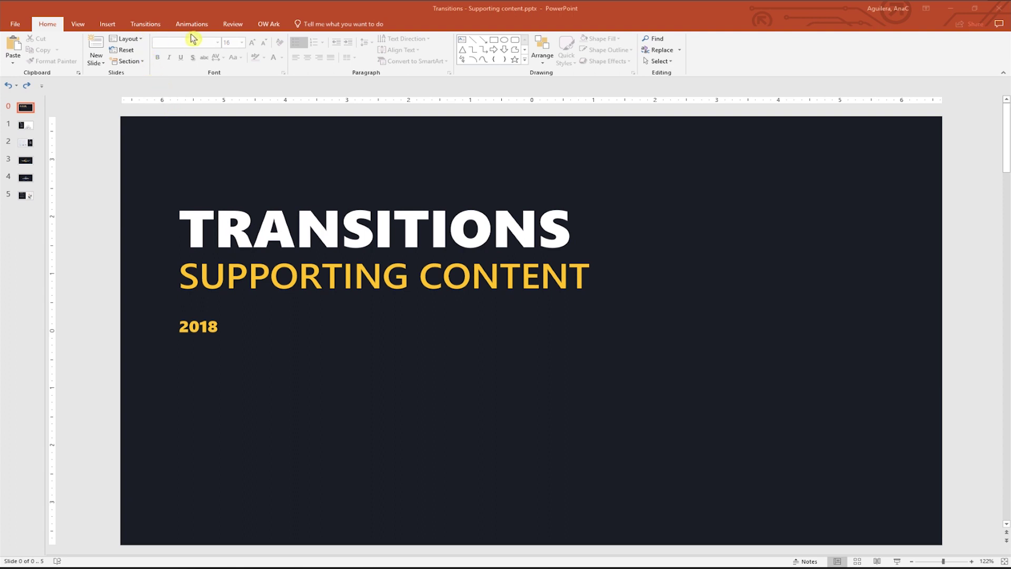
Step: Show slide 1, the title slide with icon list and skyscraper photo, for editing
{"action": "left_click", "coordinate": [26, 128]}
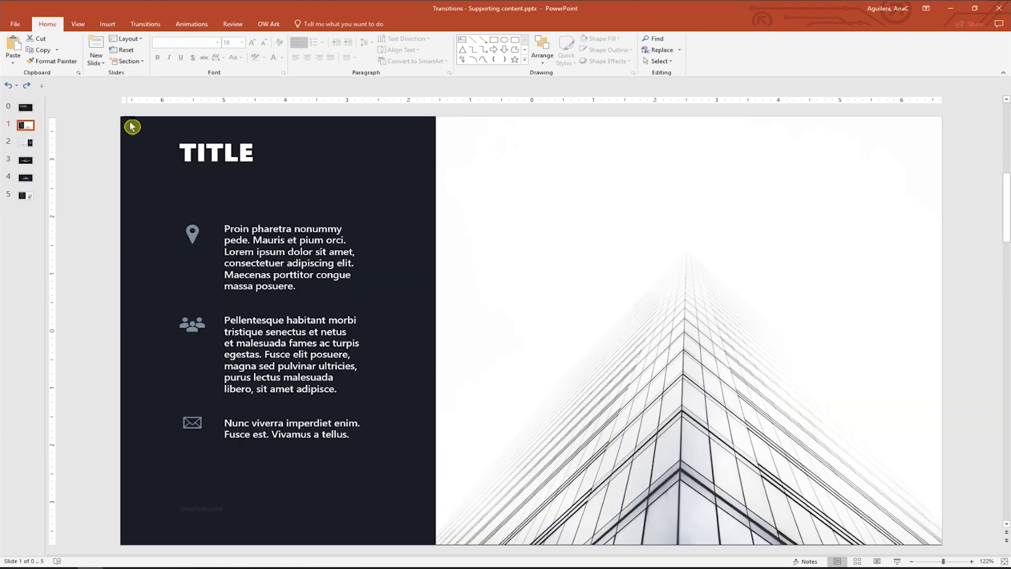
Step: Give slide 2 a Rotate transition From Left, replacing a trial Fracture transition
{"action": "scroll", "coordinate": [159, 404], "scroll_direction": "down", "scroll_amount": 1}
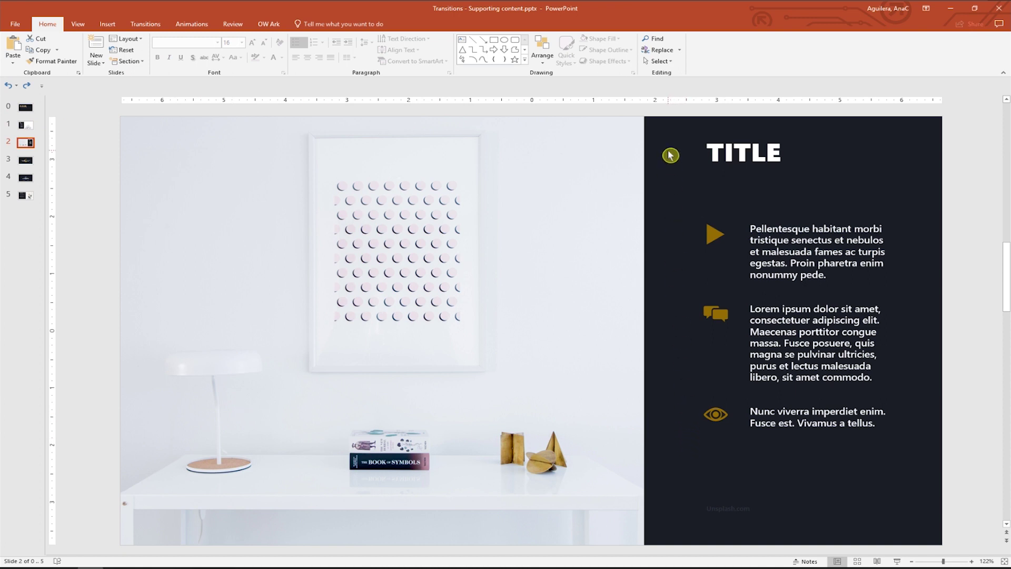
{"action": "left_click", "coordinate": [146, 25]}
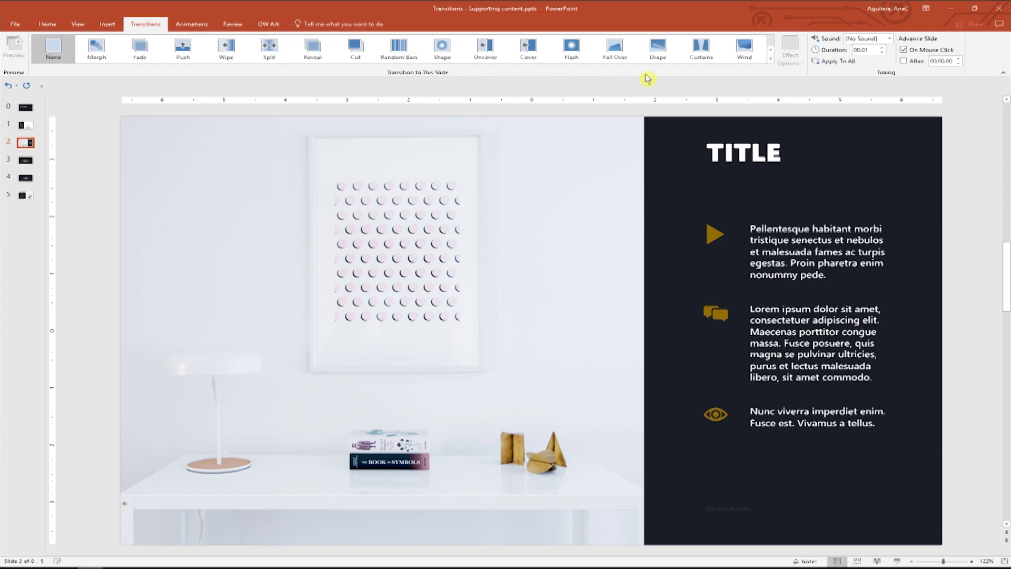
{"action": "left_click", "coordinate": [773, 60]}
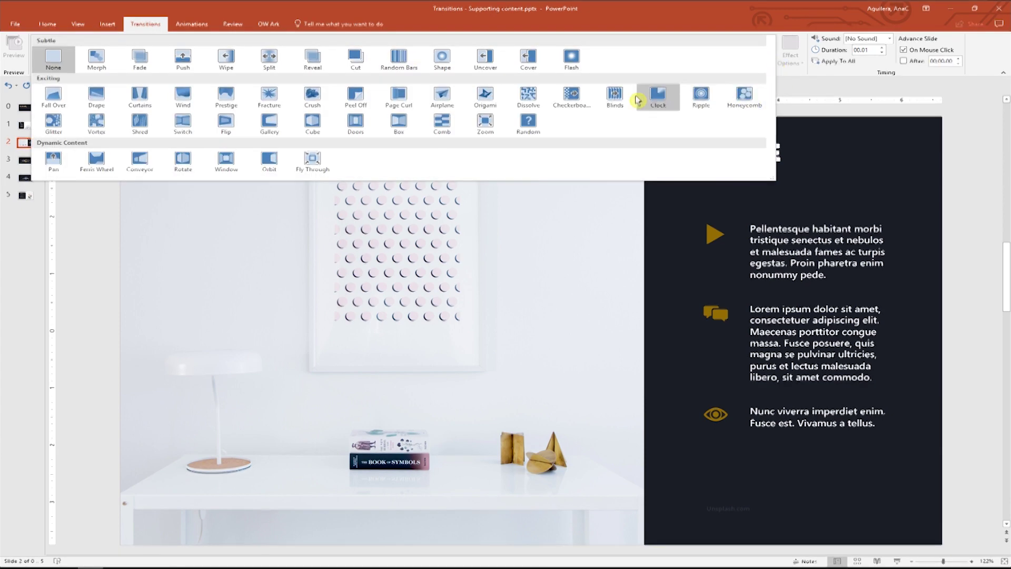
{"action": "left_click", "coordinate": [278, 104]}
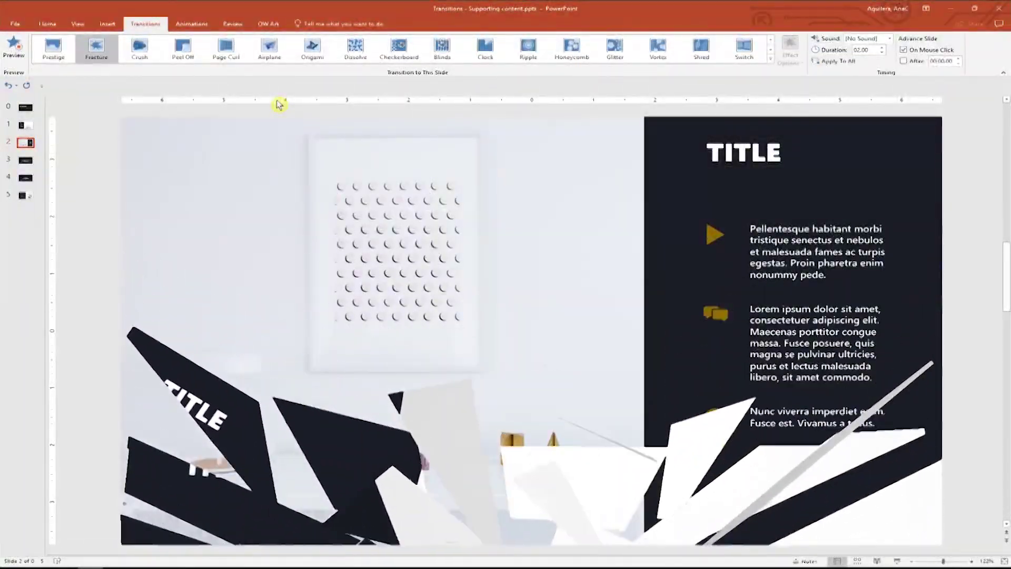
{"action": "left_click", "coordinate": [770, 58]}
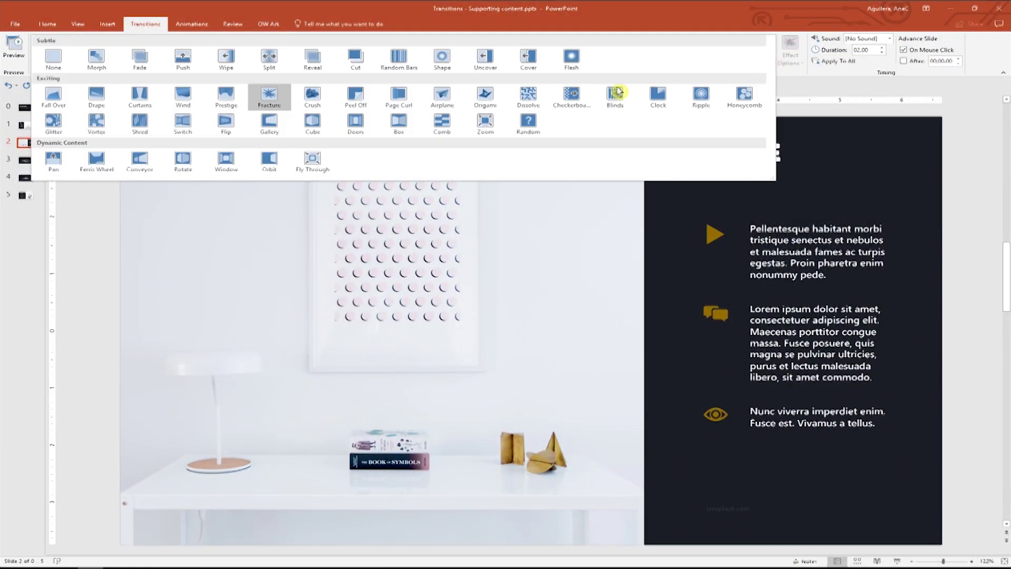
{"action": "left_click", "coordinate": [169, 159]}
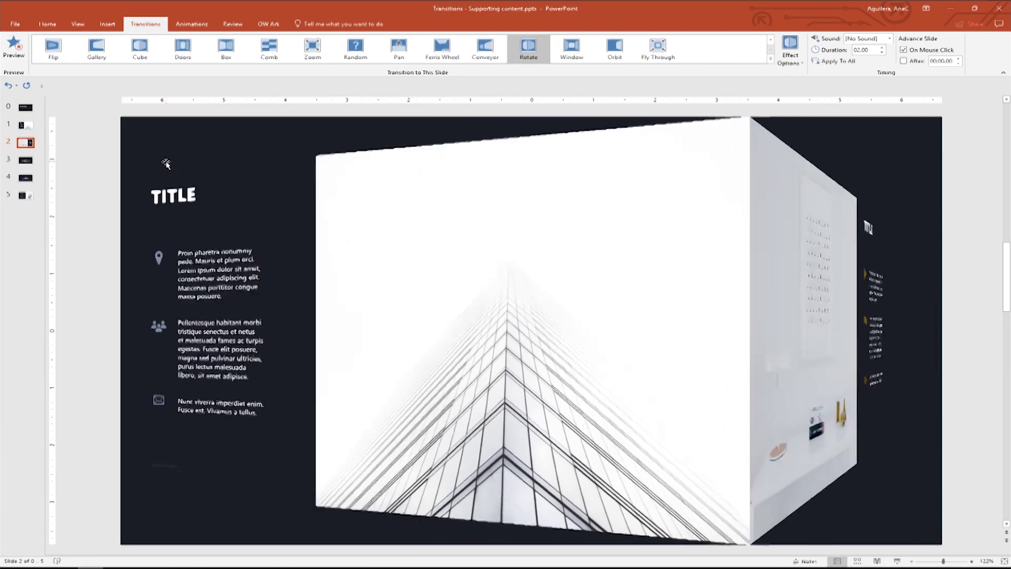
{"action": "left_click", "coordinate": [781, 65]}
{"action": "left_click", "coordinate": [799, 99]}
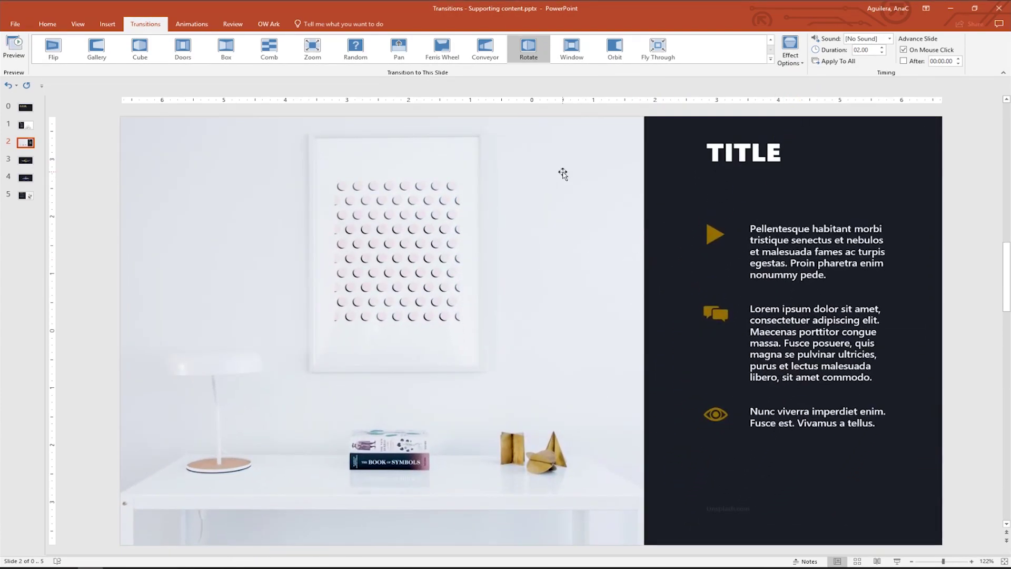
Step: Try enlarging slide 4's two E shapes, undo it, then select slide 3's three body text lines
{"action": "scroll", "coordinate": [562, 175], "scroll_direction": "down", "scroll_amount": 1}
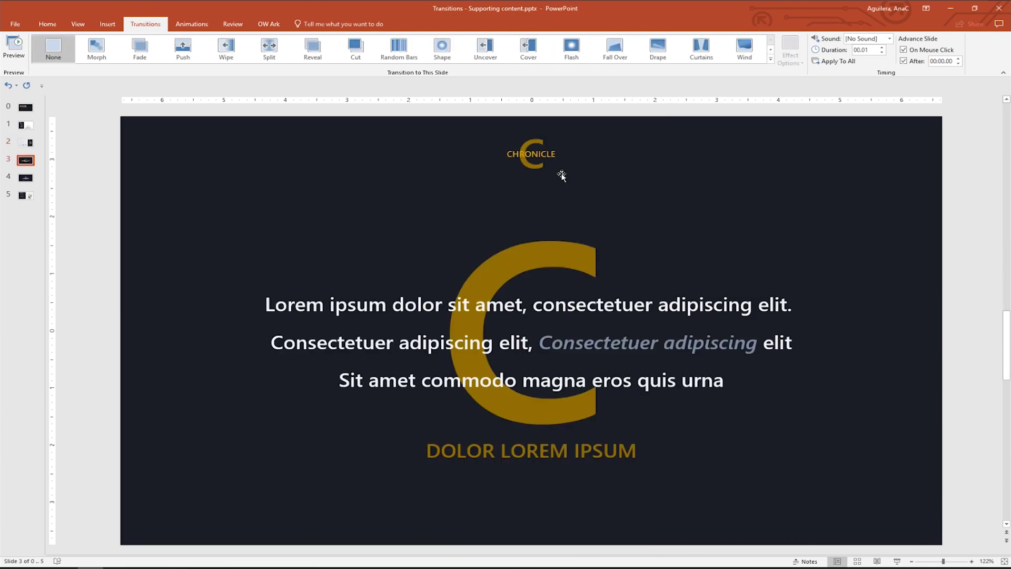
{"action": "scroll", "coordinate": [556, 364], "scroll_direction": "down", "scroll_amount": 1}
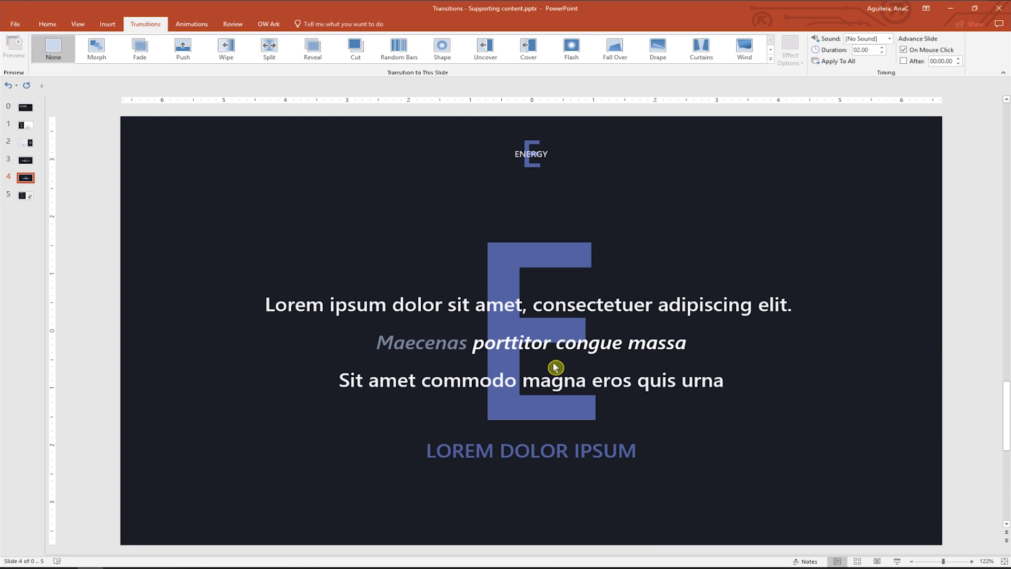
{"action": "left_click", "coordinate": [535, 165]}
{"action": "left_click", "coordinate": [538, 249], "text": "shift"}
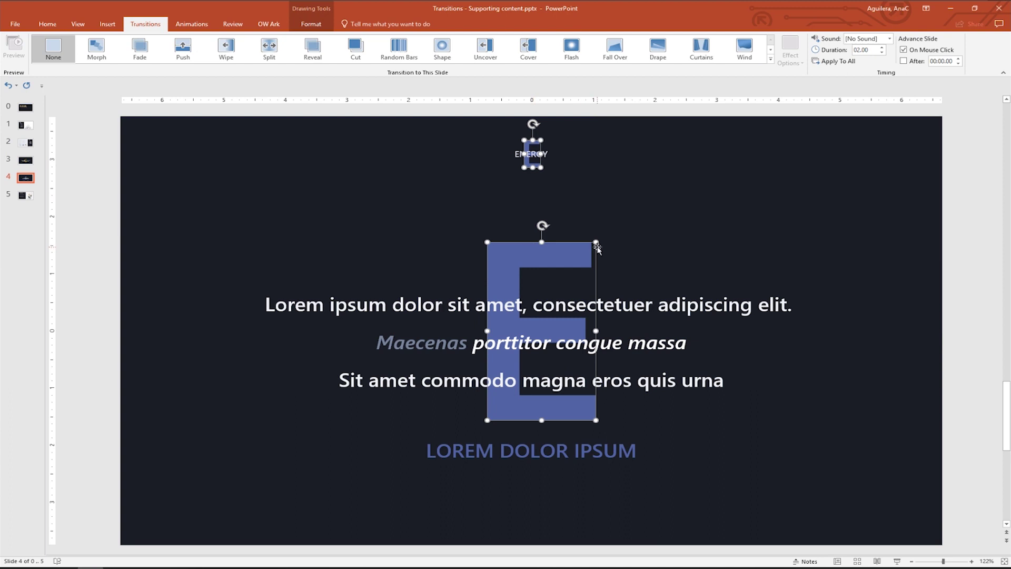
{"action": "left_click_drag", "start_coordinate": [597, 246], "coordinate": [644, 228]}
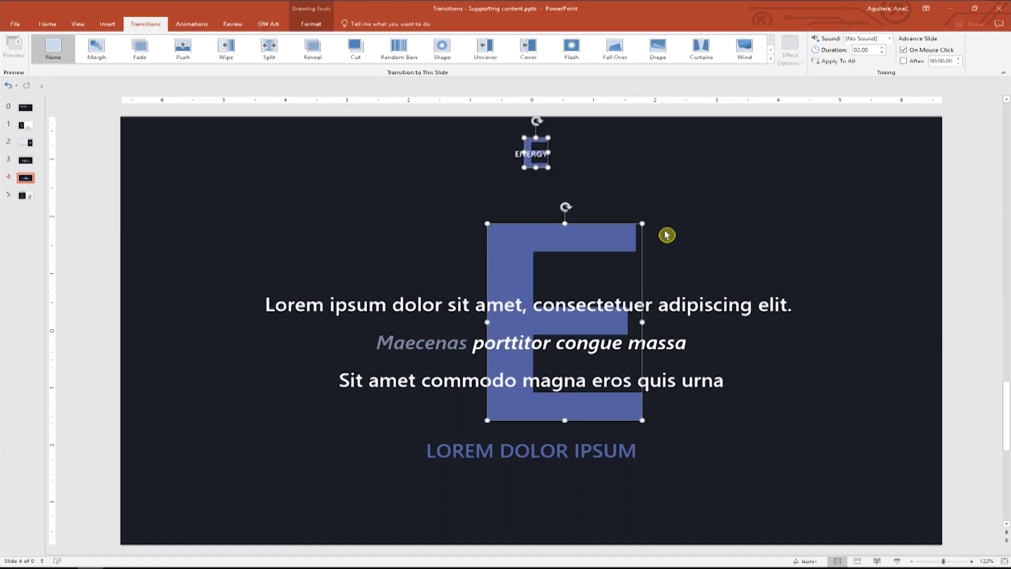
{"action": "key", "text": "ctrl+z"}
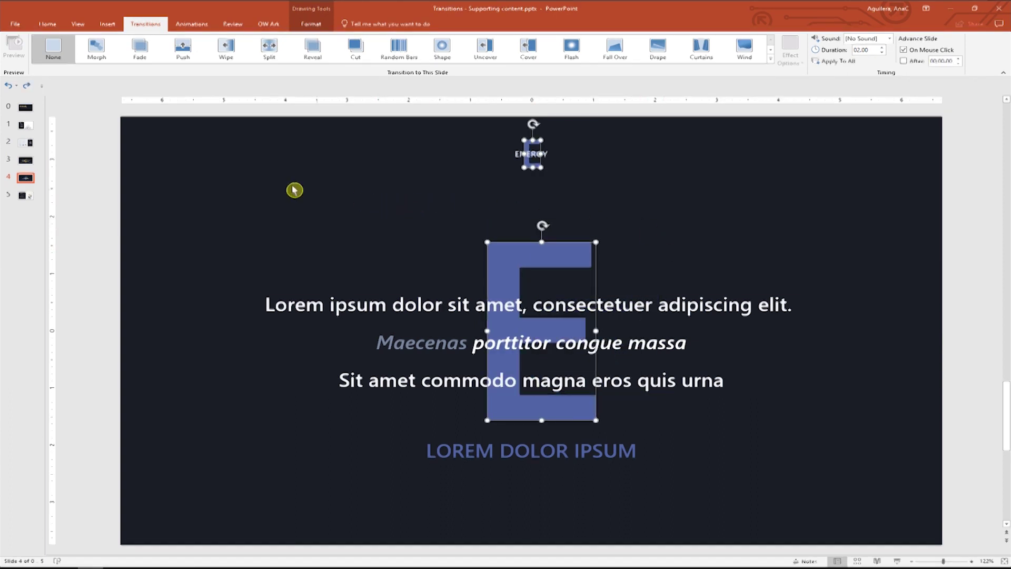
{"action": "left_click", "coordinate": [25, 161]}
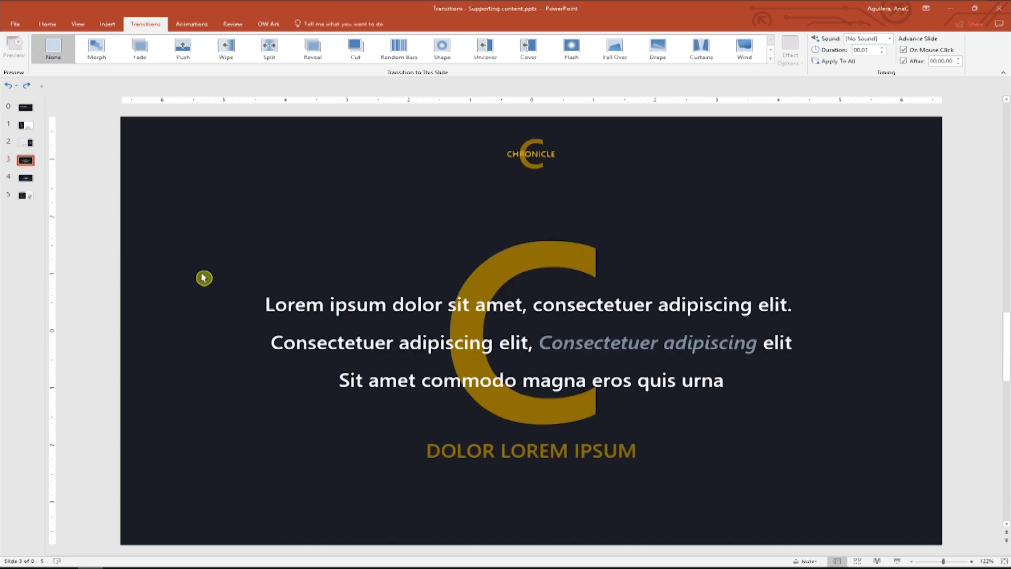
{"action": "mouse_move", "coordinate": [228, 277]}
{"action": "left_mouse_down"}
{"action": "mouse_move", "coordinate": [627, 423]}
{"action": "mouse_move", "coordinate": [860, 409]}
{"action": "left_mouse_up"}
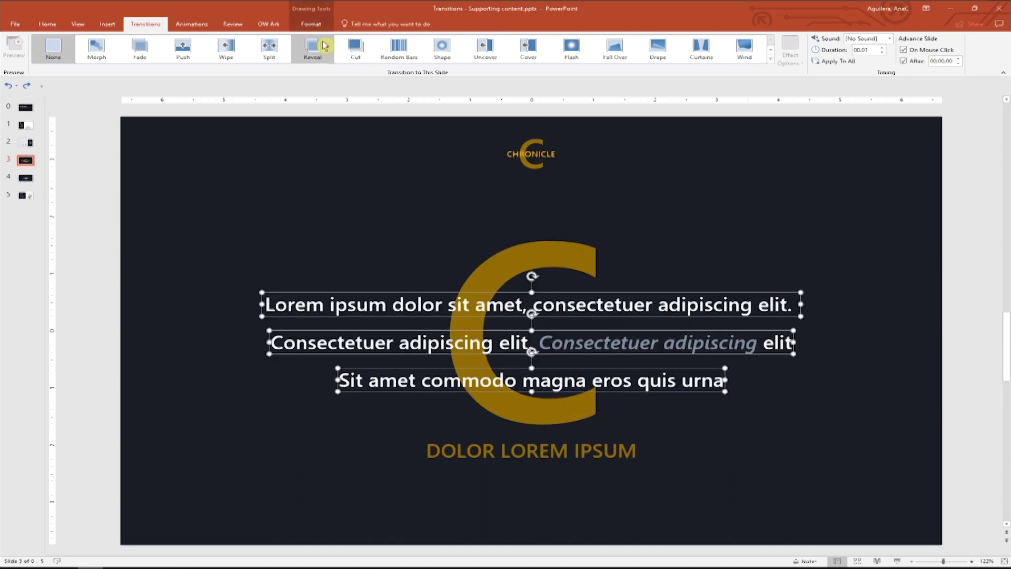
Step: Give slide 3's three body text lines a Strips entrance effect with a chosen direction
{"action": "left_click", "coordinate": [192, 24]}
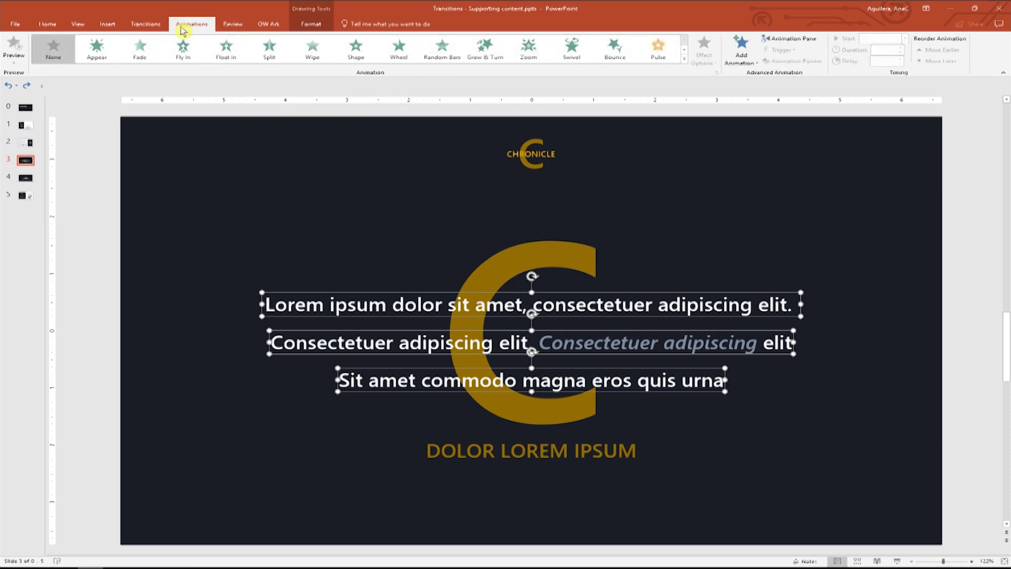
{"action": "left_click", "coordinate": [746, 68]}
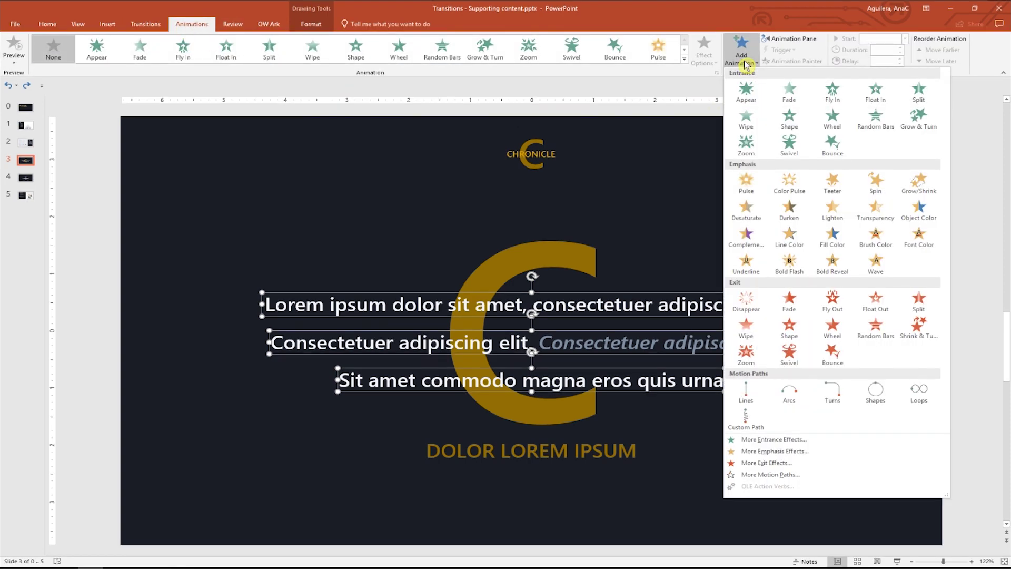
{"action": "left_click", "coordinate": [801, 442]}
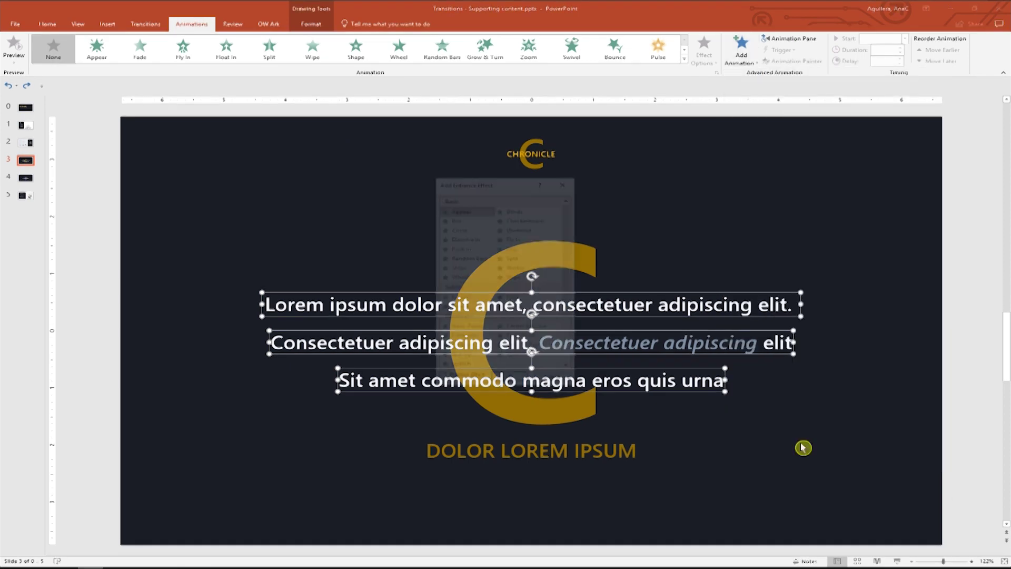
{"action": "left_click", "coordinate": [457, 267]}
{"action": "left_click", "coordinate": [510, 380]}
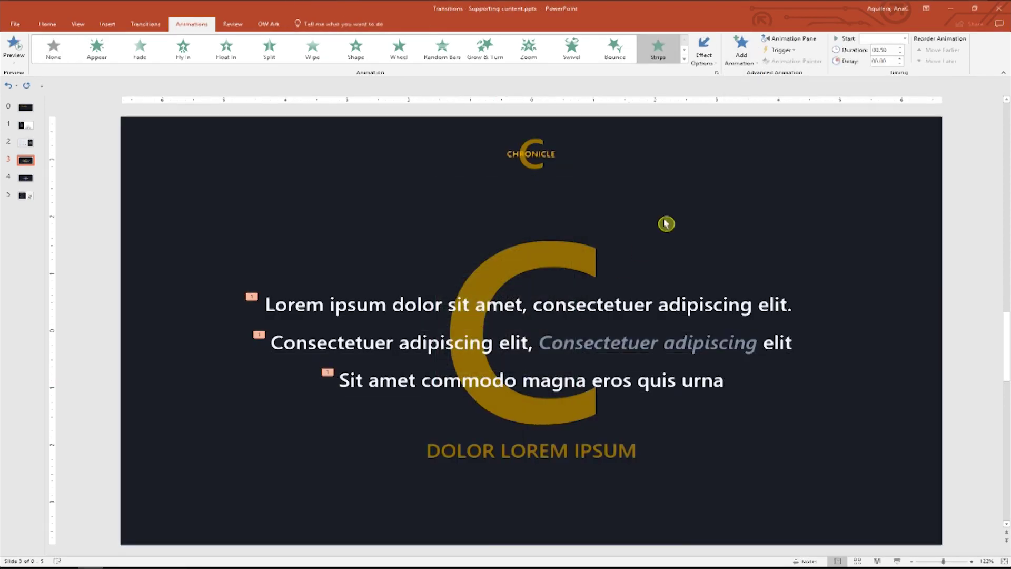
{"action": "left_click", "coordinate": [705, 57]}
{"action": "left_click", "coordinate": [727, 158]}
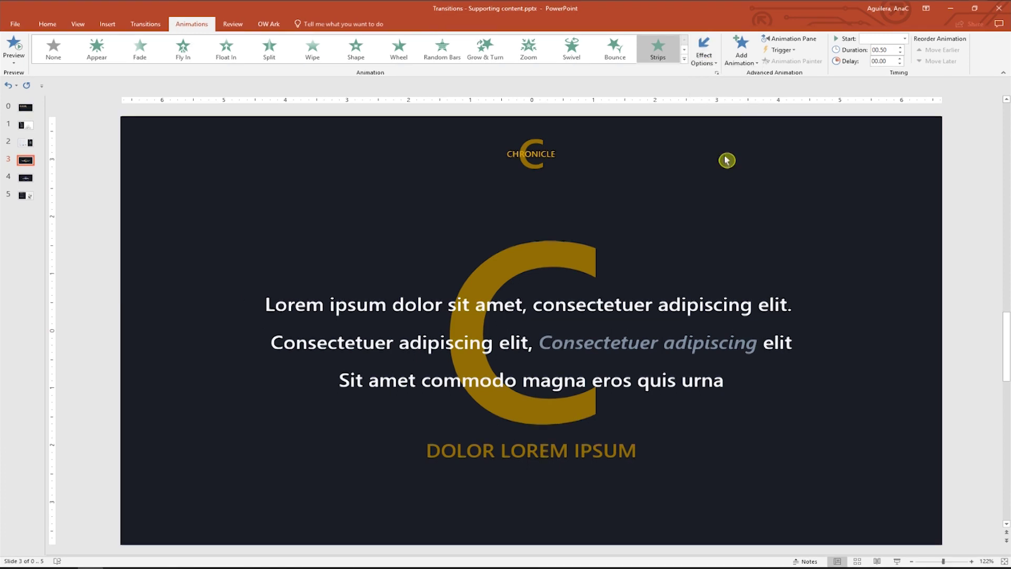
Step: Add a Strips exit effect to the three lines, running Right Down
{"action": "left_click", "coordinate": [745, 57]}
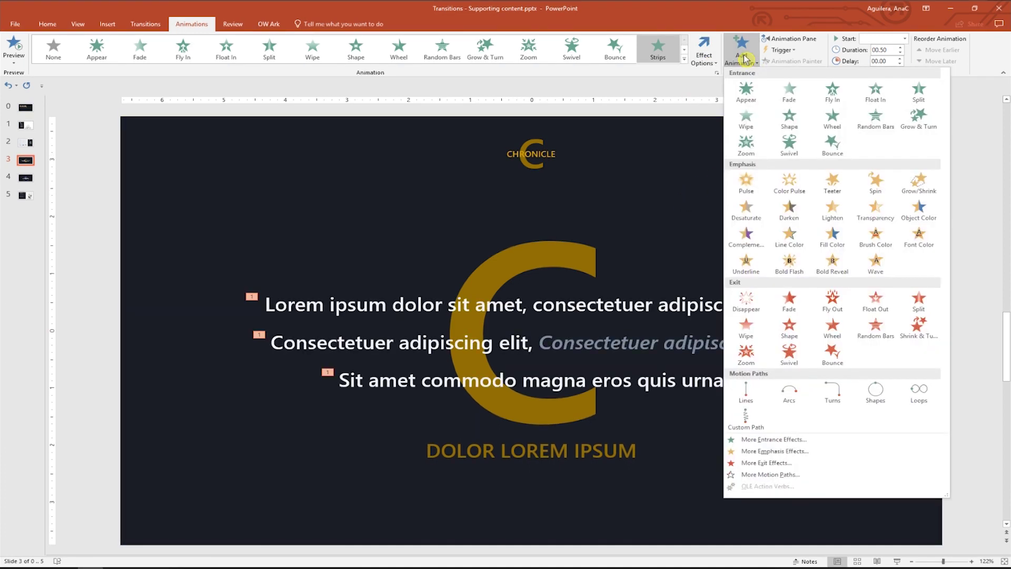
{"action": "left_click", "coordinate": [769, 464]}
{"action": "left_click", "coordinate": [460, 268]}
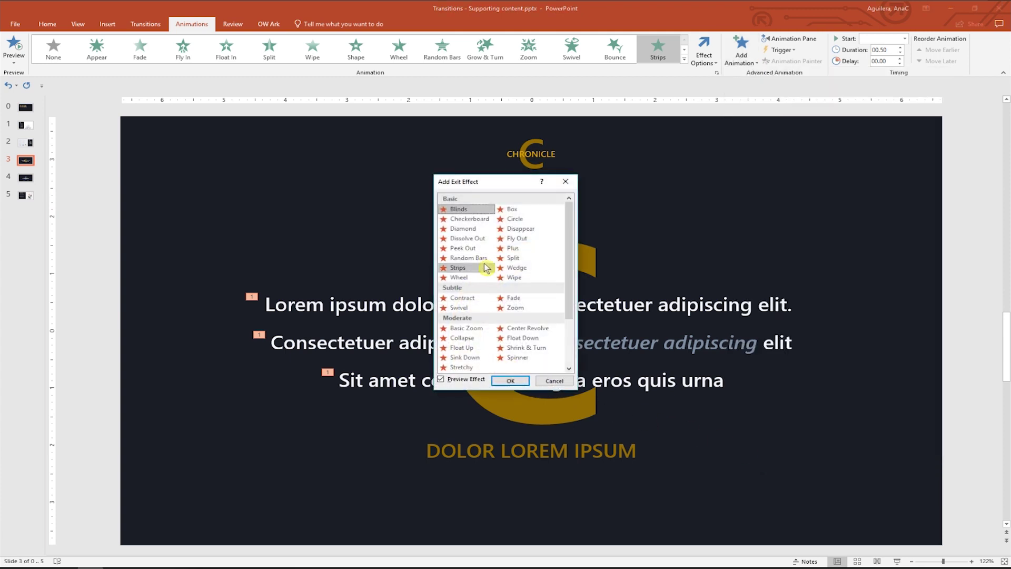
{"action": "left_click", "coordinate": [510, 380]}
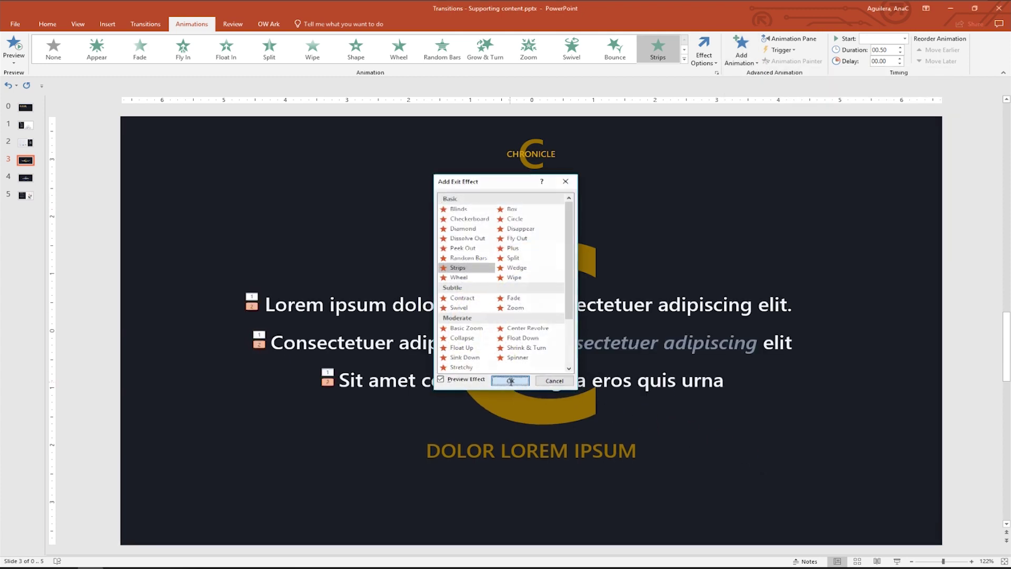
{"action": "left_click", "coordinate": [715, 58]}
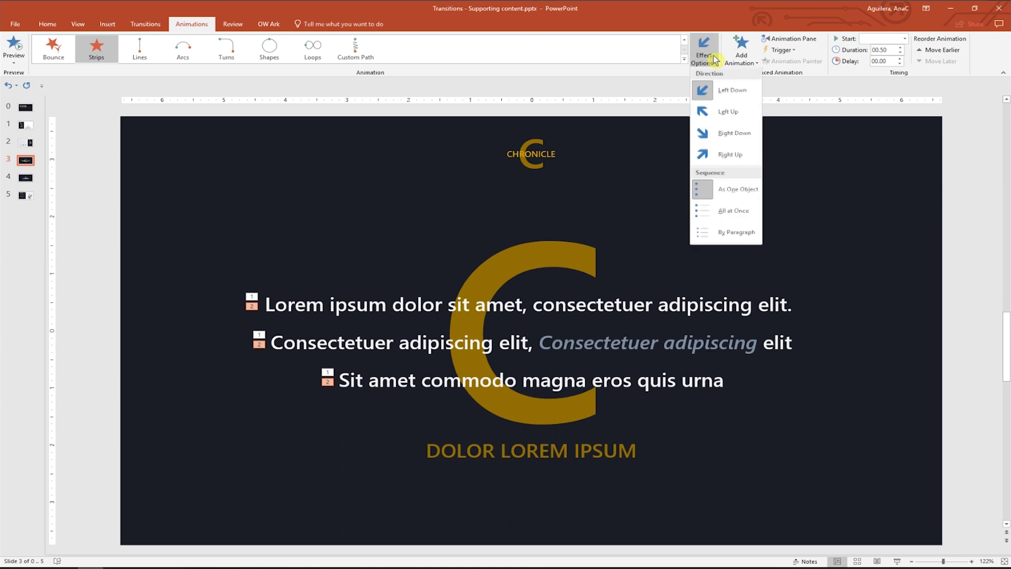
{"action": "left_click", "coordinate": [718, 132]}
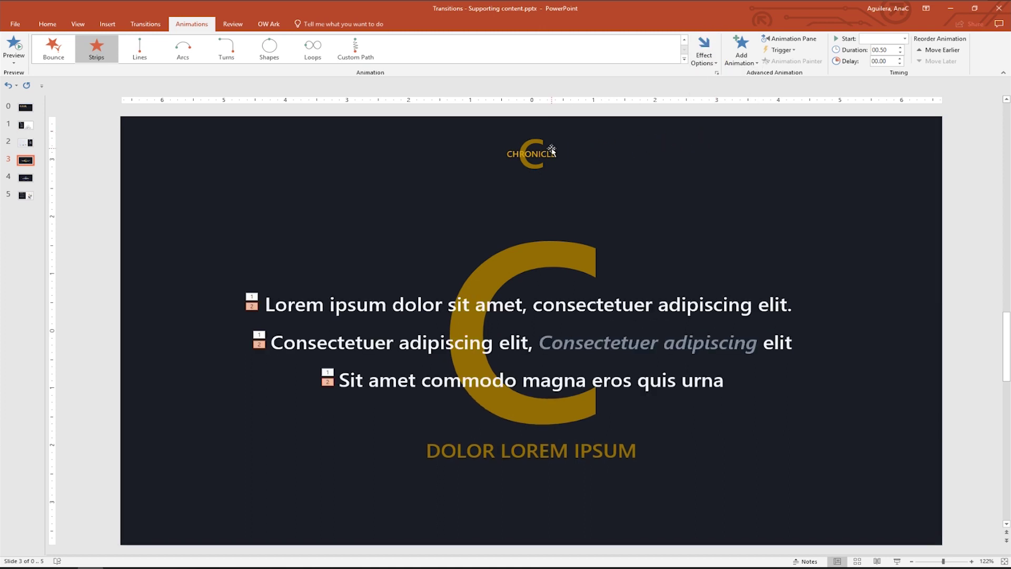
Step: Give the CHRONICLE word a Fade entrance and a Fade exit
{"action": "left_click", "coordinate": [552, 149]}
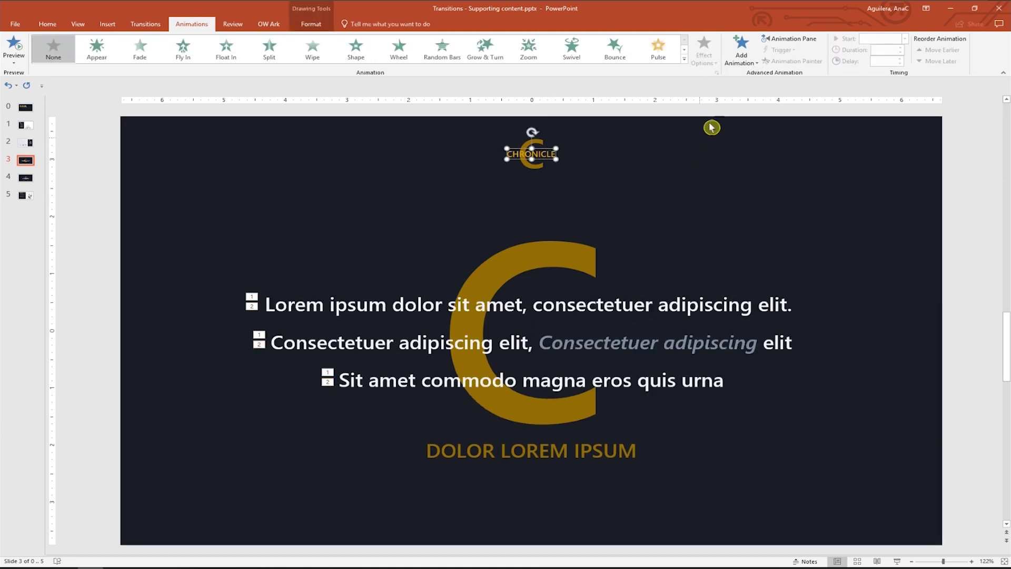
{"action": "left_click", "coordinate": [742, 48]}
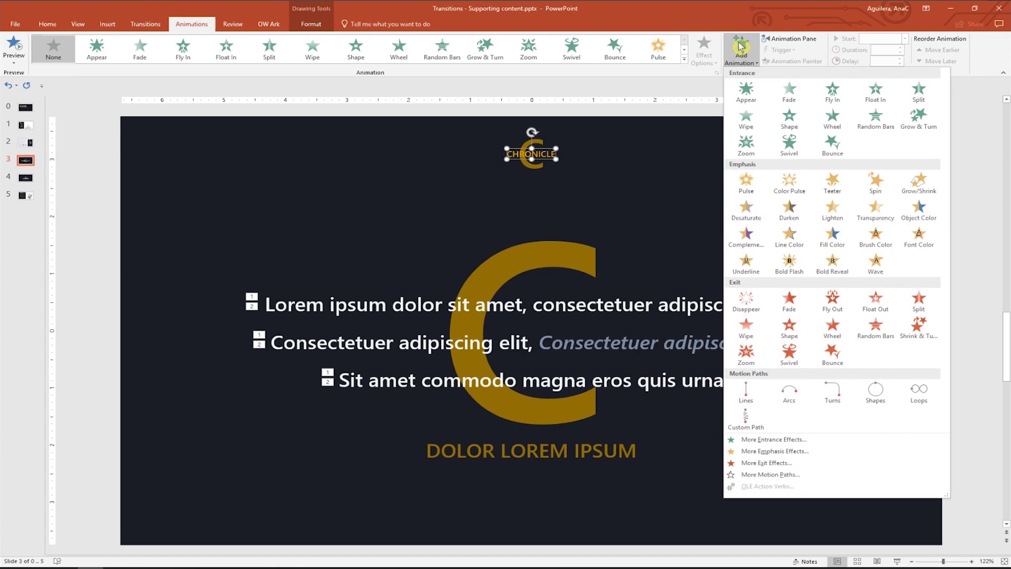
{"action": "left_click", "coordinate": [789, 92]}
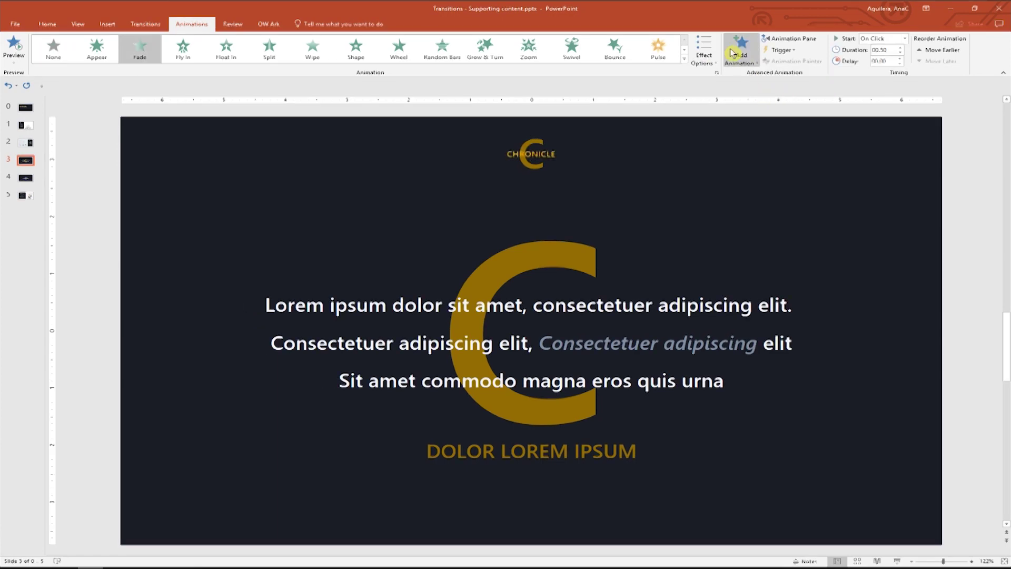
{"action": "left_click", "coordinate": [740, 48]}
{"action": "left_click", "coordinate": [789, 301]}
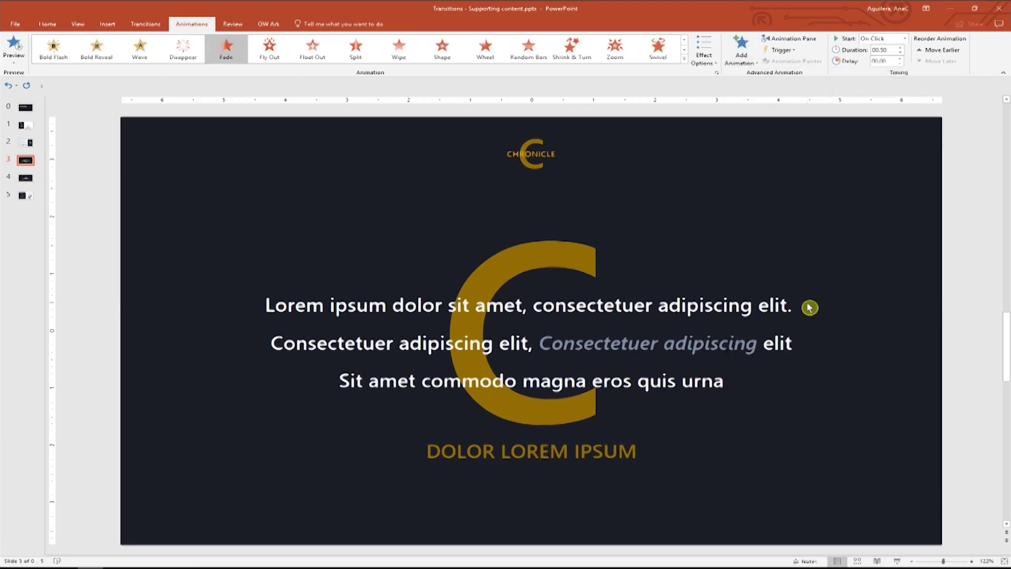
Step: Give the small C logo a Peek In entrance and a Peek Out exit
{"action": "left_click", "coordinate": [537, 168]}
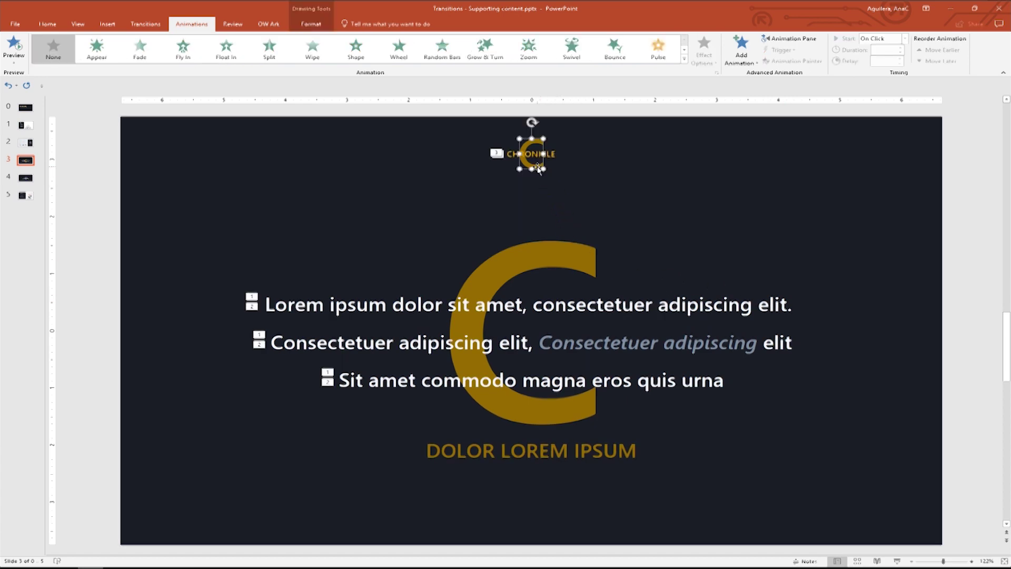
{"action": "left_click", "coordinate": [734, 58]}
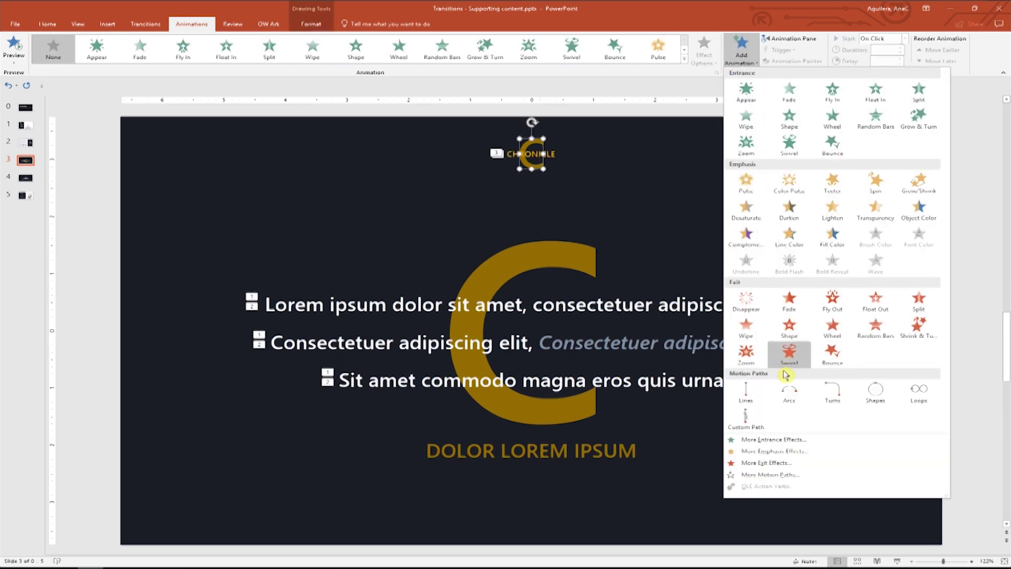
{"action": "left_click", "coordinate": [810, 442]}
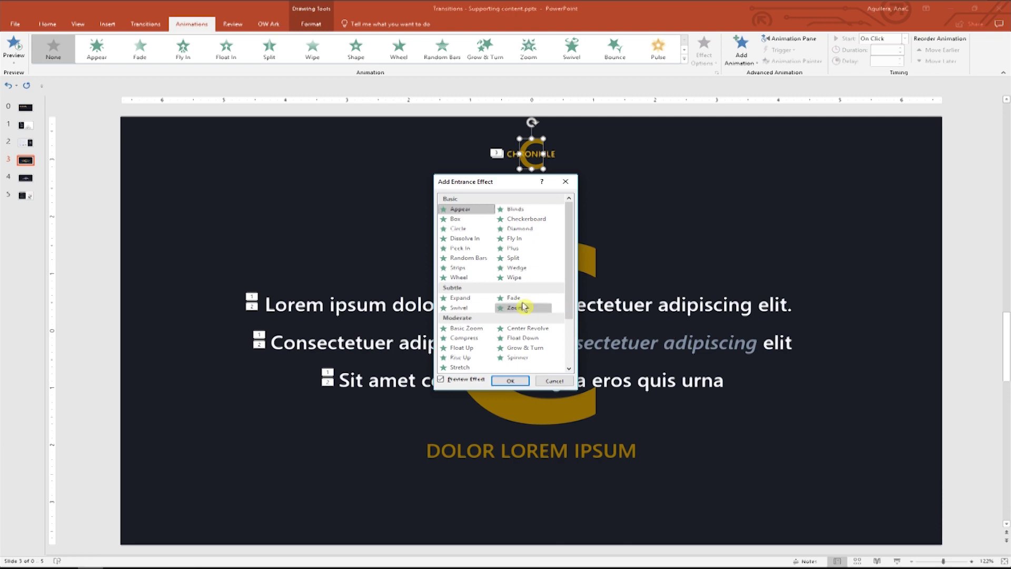
{"action": "left_click", "coordinate": [460, 248]}
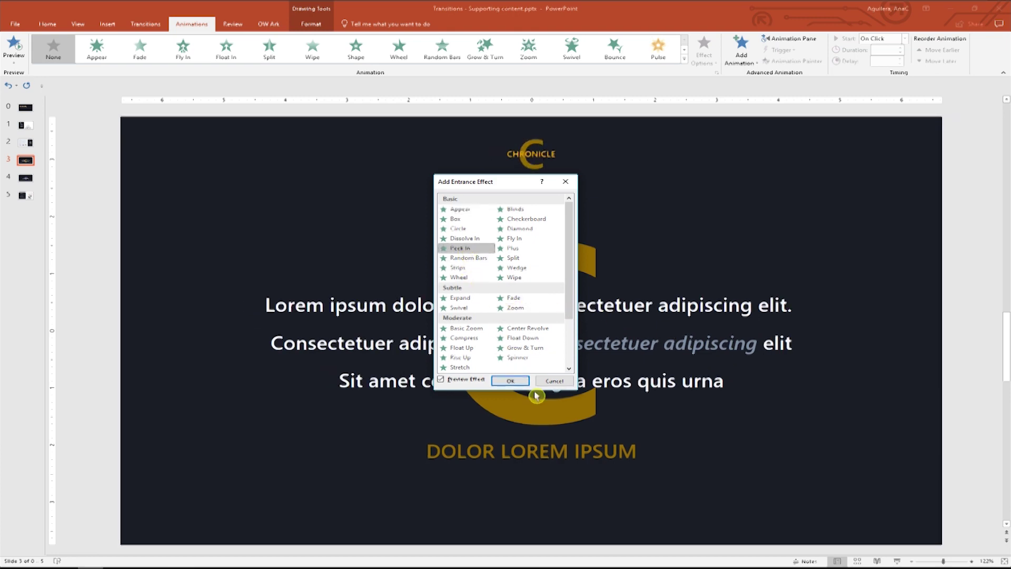
{"action": "left_click", "coordinate": [511, 381]}
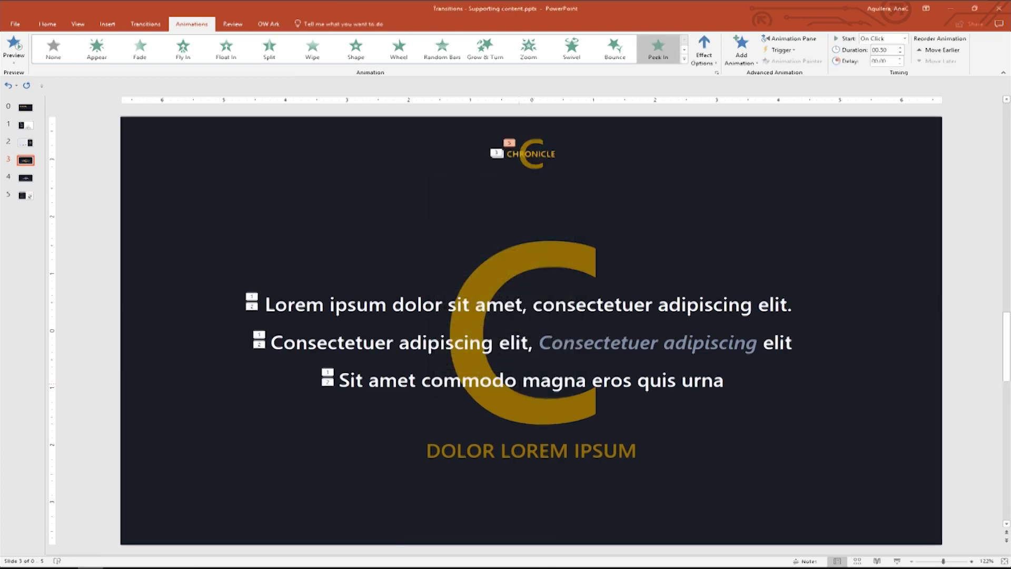
{"action": "left_click", "coordinate": [741, 56]}
{"action": "left_click", "coordinate": [808, 467]}
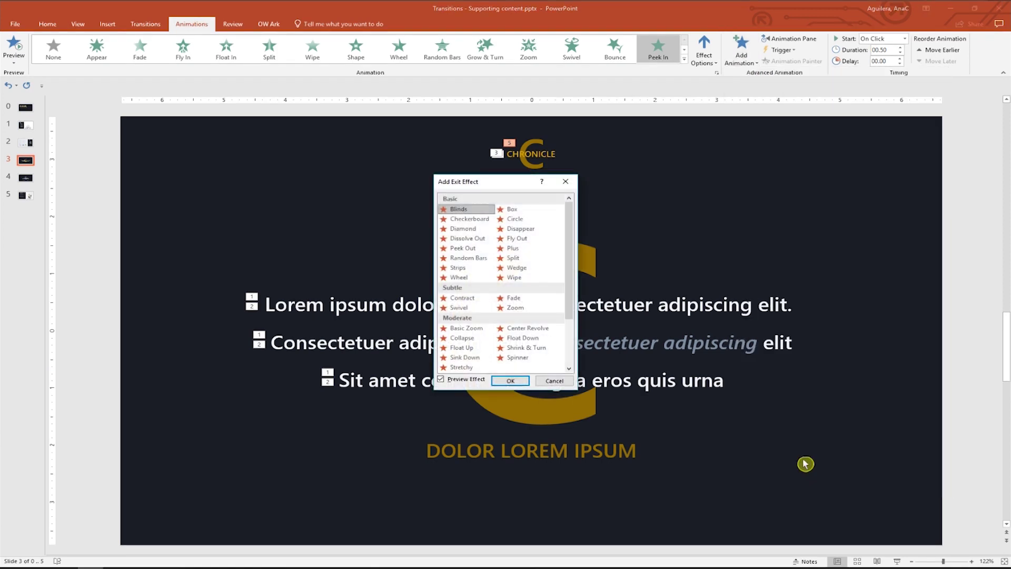
{"action": "left_click", "coordinate": [473, 249]}
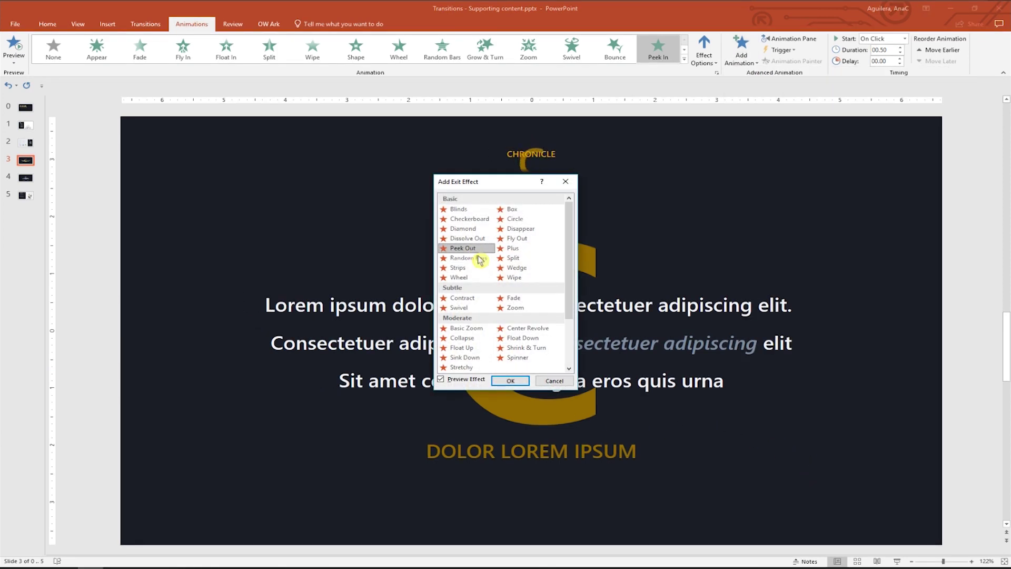
{"action": "left_click", "coordinate": [511, 380]}
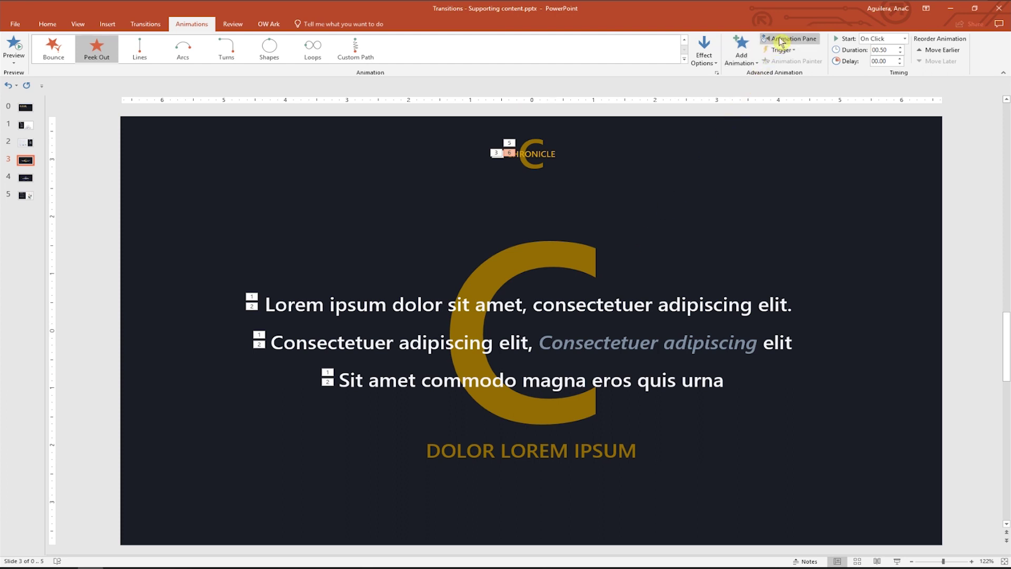
Step: In the Animation Pane, move the CHRONICLE and C logo entrances right after the sentence entrances
{"action": "left_click", "coordinate": [780, 43]}
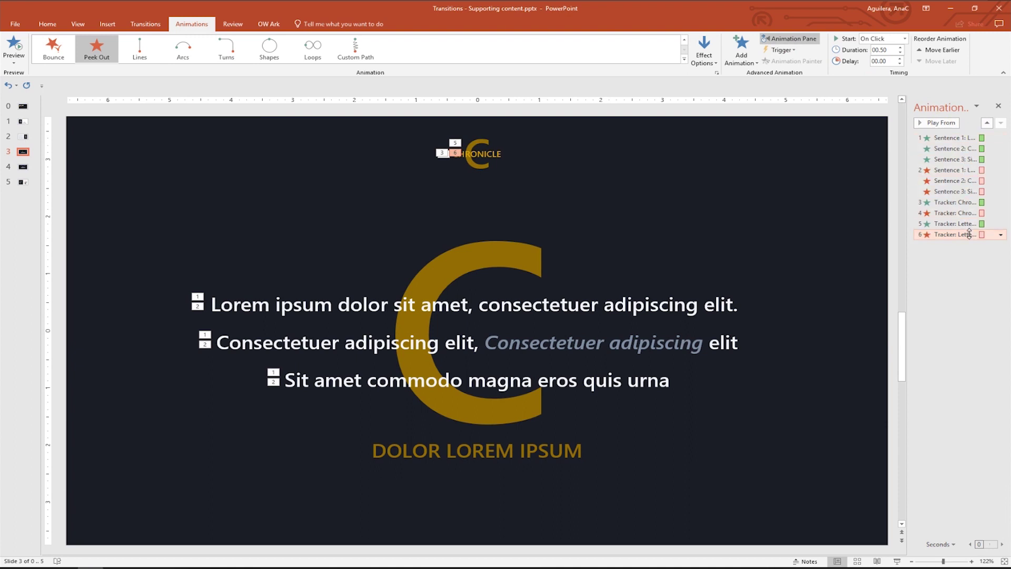
{"action": "left_click_drag", "start_coordinate": [957, 203], "coordinate": [959, 167]}
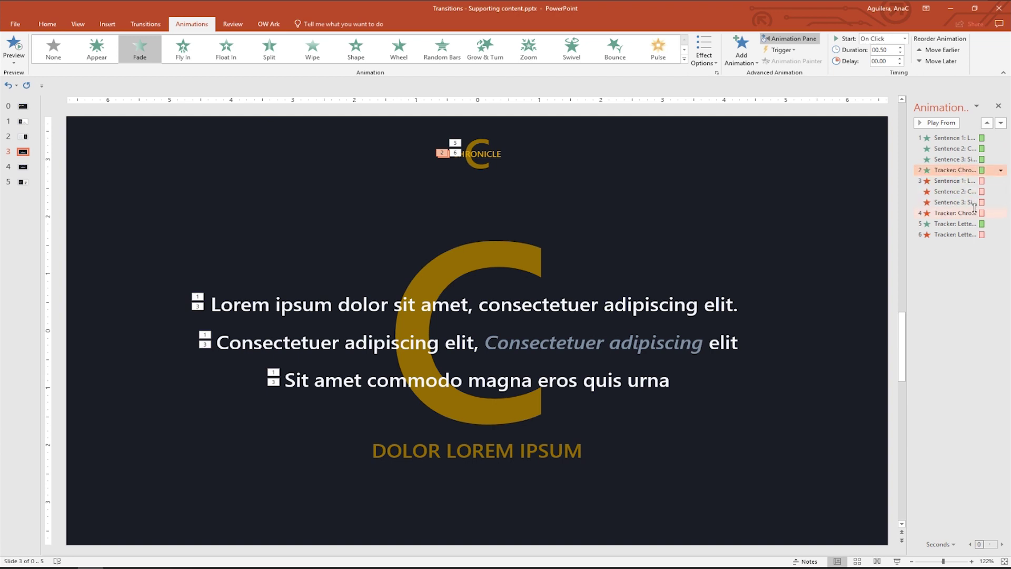
{"action": "left_click_drag", "start_coordinate": [967, 222], "coordinate": [957, 178]}
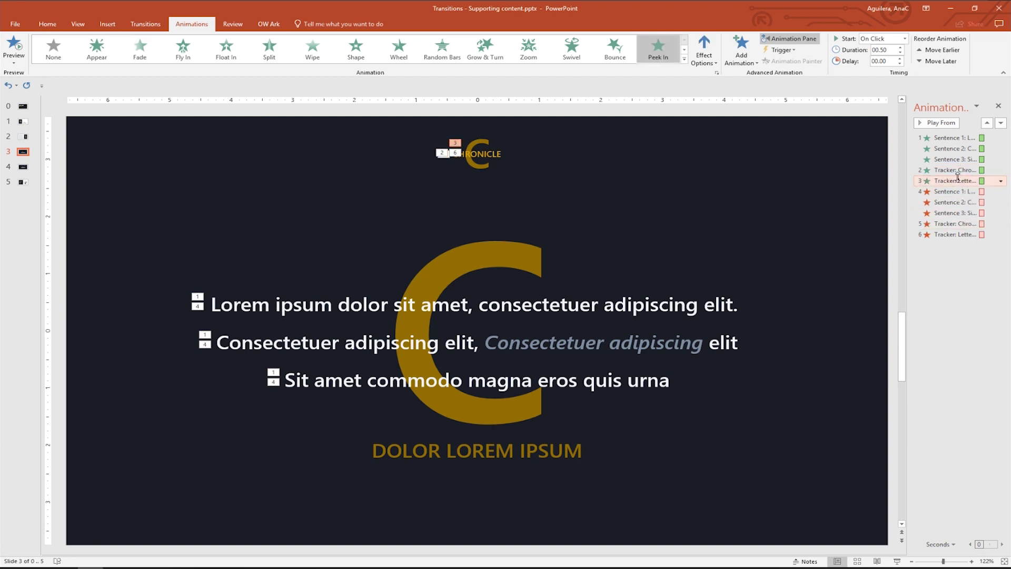
Step: Set every animation except Sentence 1's exit to start With Previous
{"action": "left_click", "coordinate": [955, 138]}
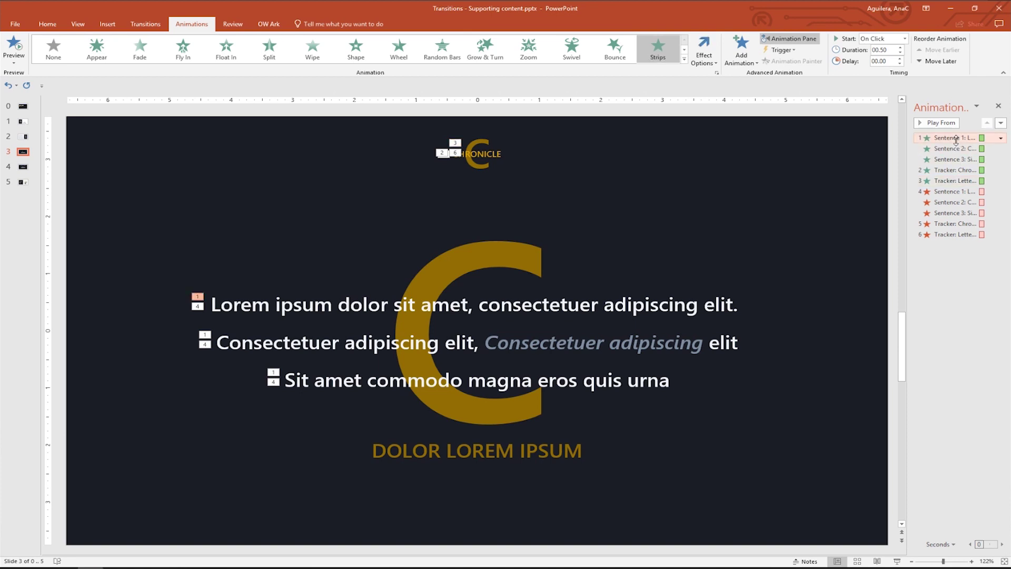
{"action": "left_click", "coordinate": [964, 235], "text": "shift"}
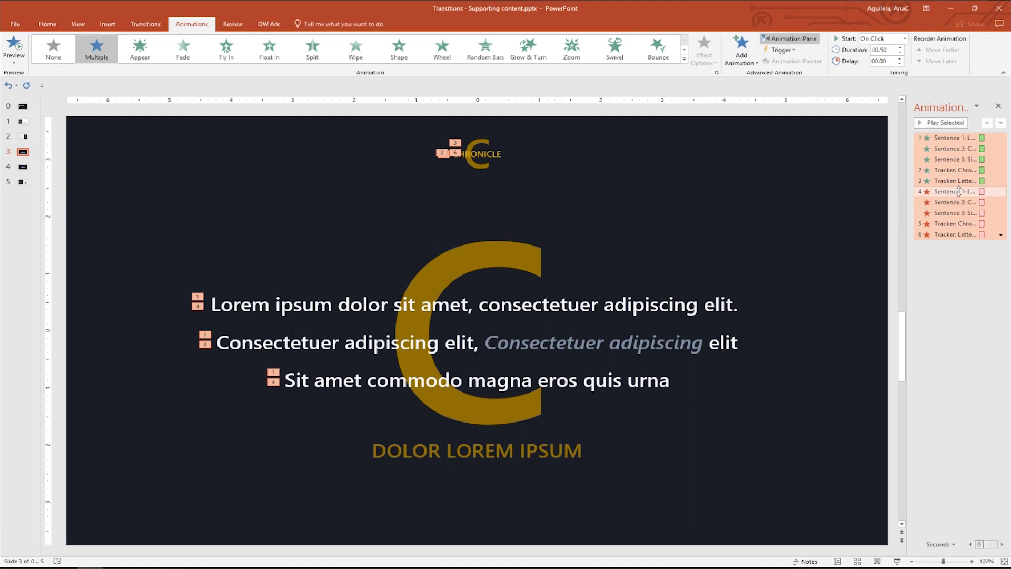
{"action": "left_click", "coordinate": [959, 191], "text": "ctrl"}
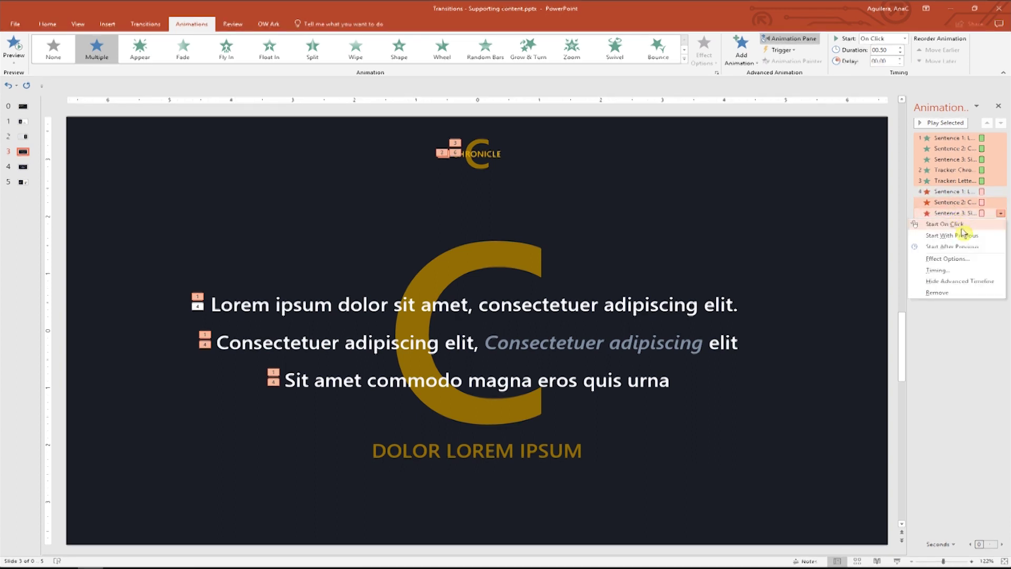
{"action": "left_click", "coordinate": [964, 237]}
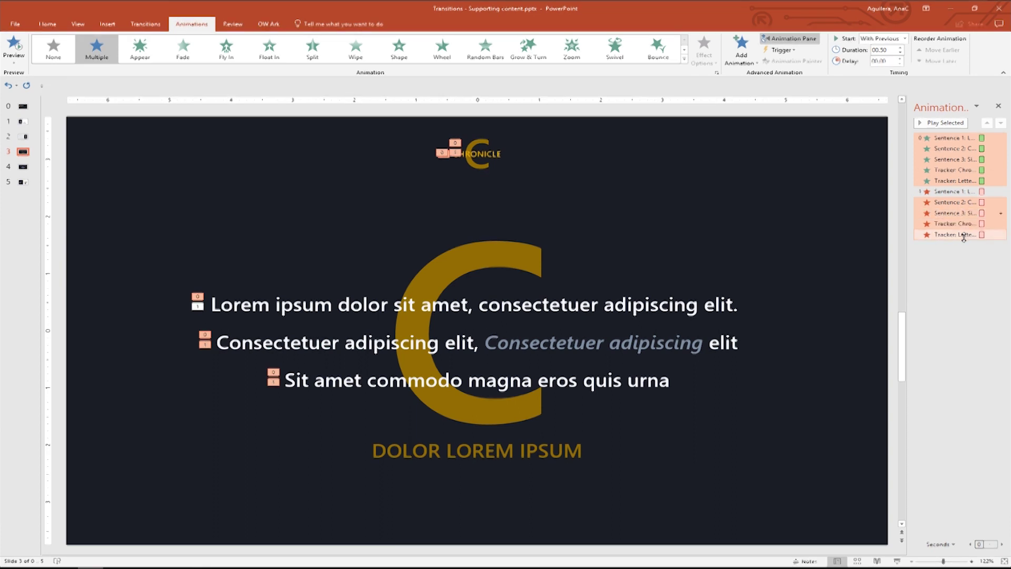
Step: Delay the second sentence's entrance and exit animations by 0.5 seconds
{"action": "left_click", "coordinate": [968, 266]}
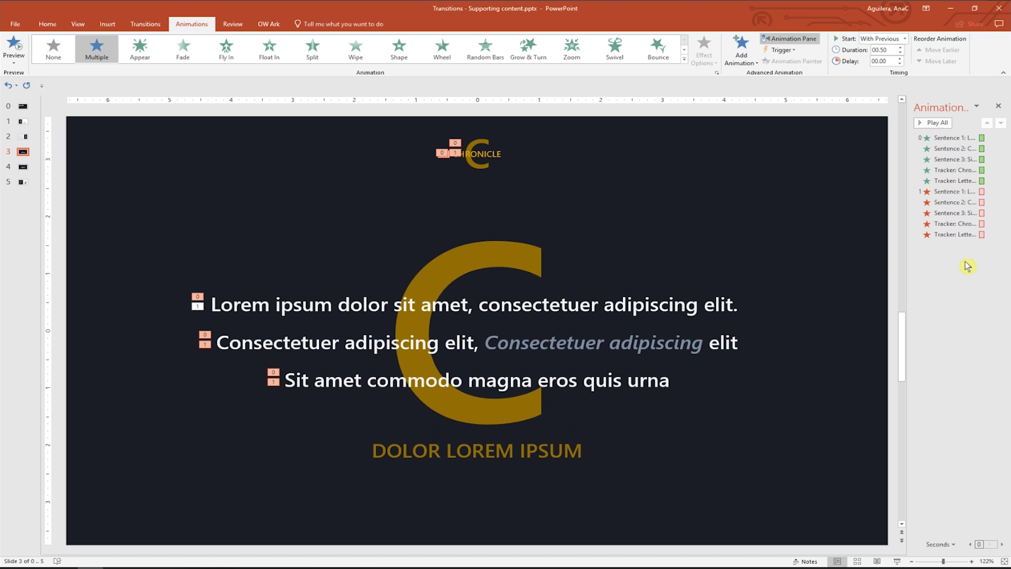
{"action": "left_click", "coordinate": [962, 202]}
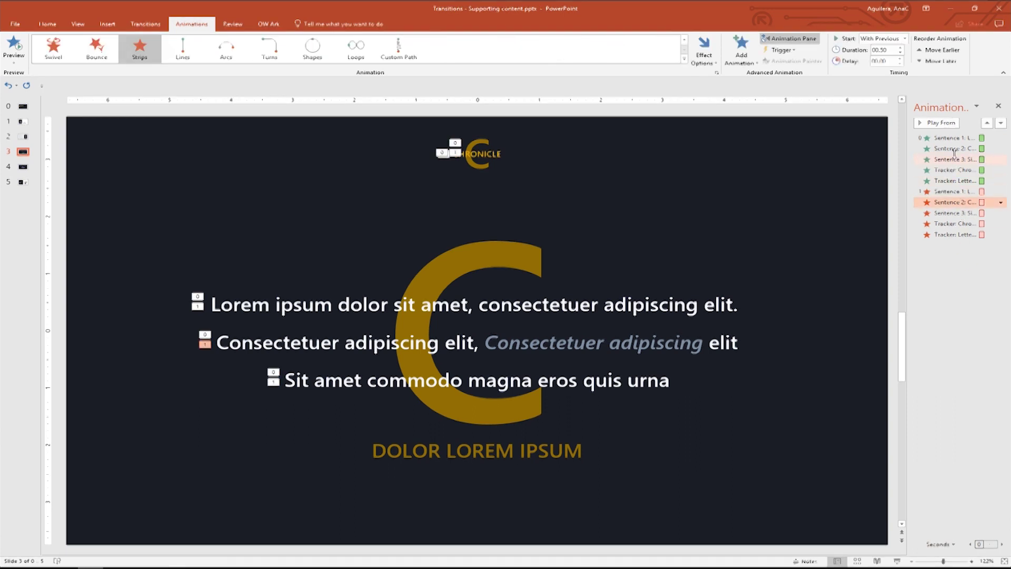
{"action": "left_click", "coordinate": [955, 149], "text": "ctrl"}
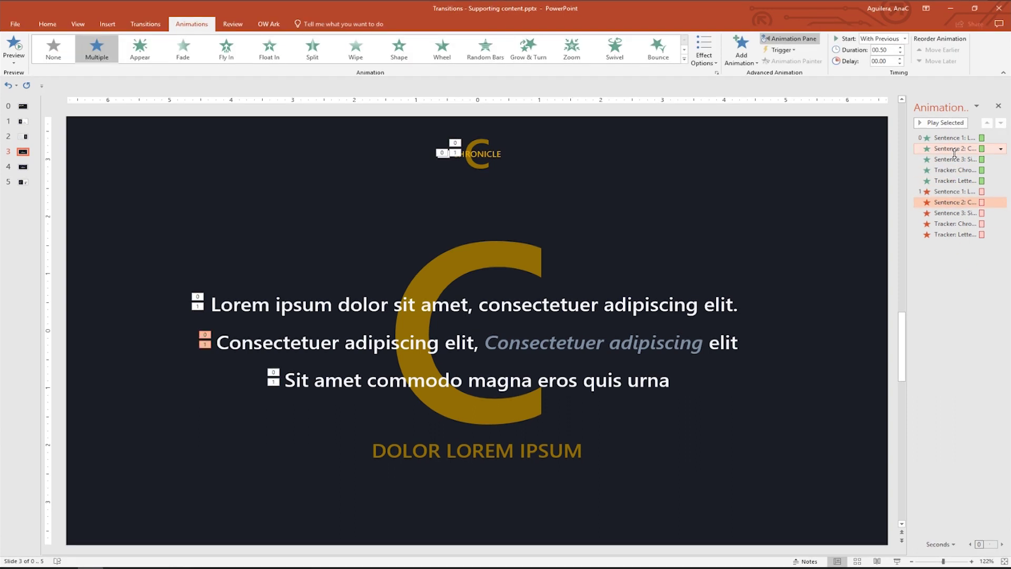
{"action": "left_click", "coordinate": [1001, 149]}
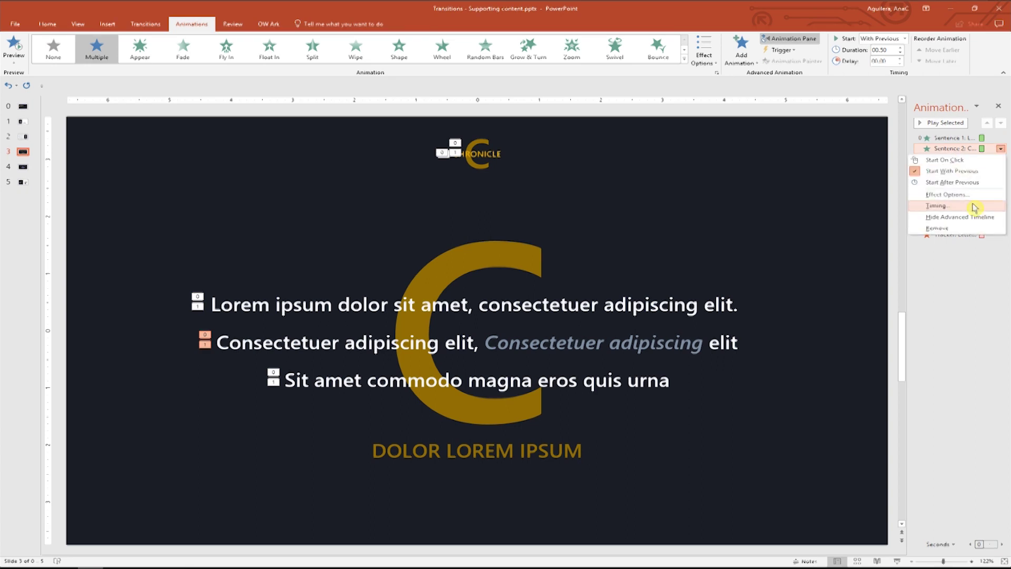
{"action": "left_click", "coordinate": [974, 206]}
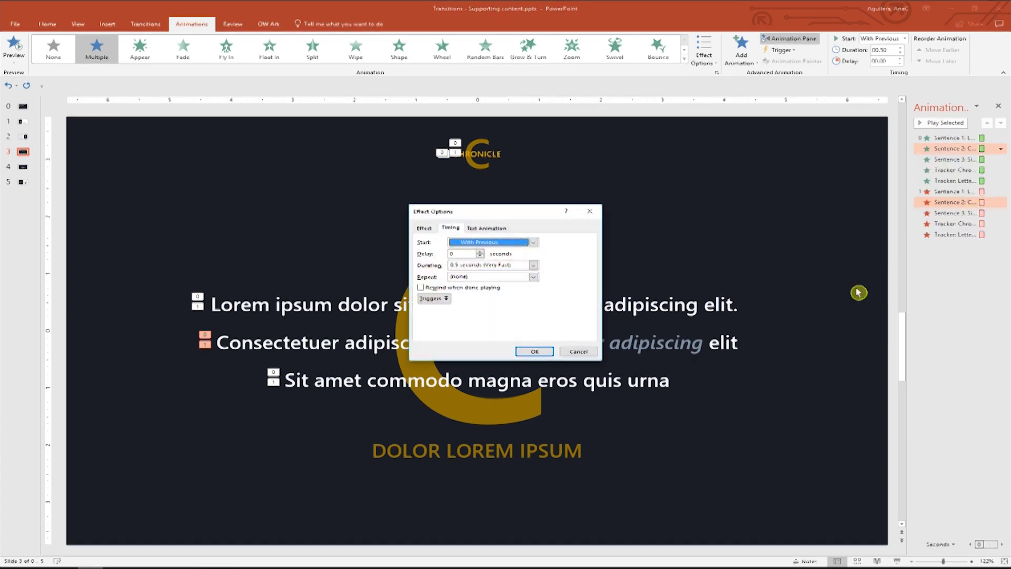
{"action": "left_click", "coordinate": [481, 252]}
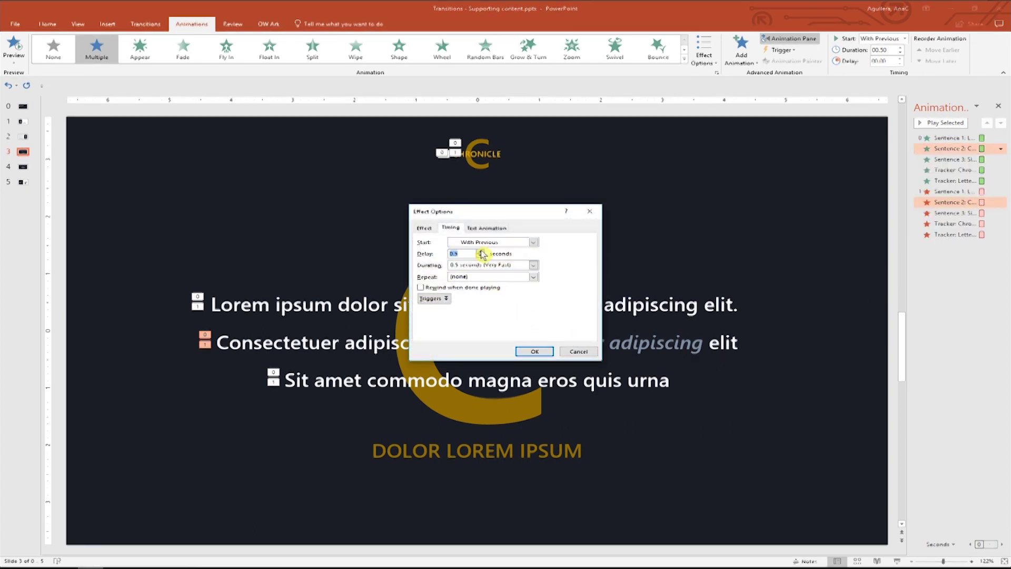
{"action": "left_click", "coordinate": [535, 351]}
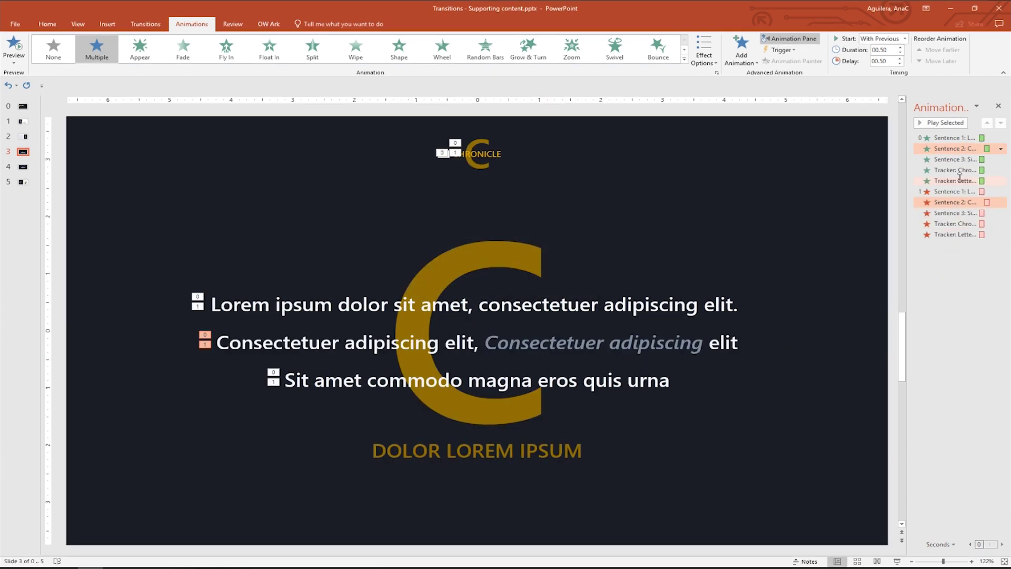
Step: Delay the third sentence's entrance and exit animations by 1 second
{"action": "left_click", "coordinate": [961, 160]}
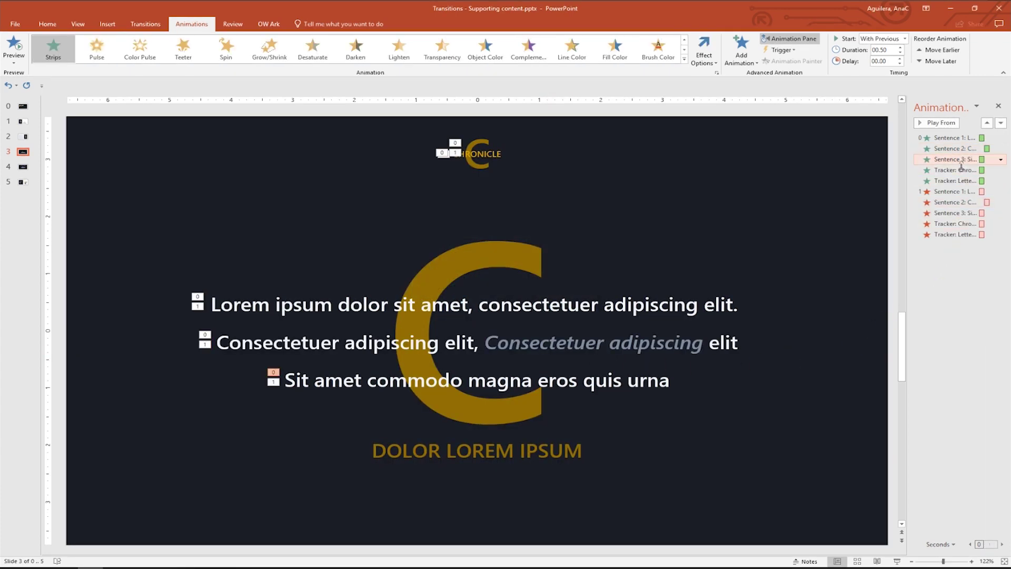
{"action": "left_click", "coordinate": [966, 214], "text": "ctrl"}
{"action": "right_click", "coordinate": [966, 213]}
{"action": "left_click", "coordinate": [965, 273]}
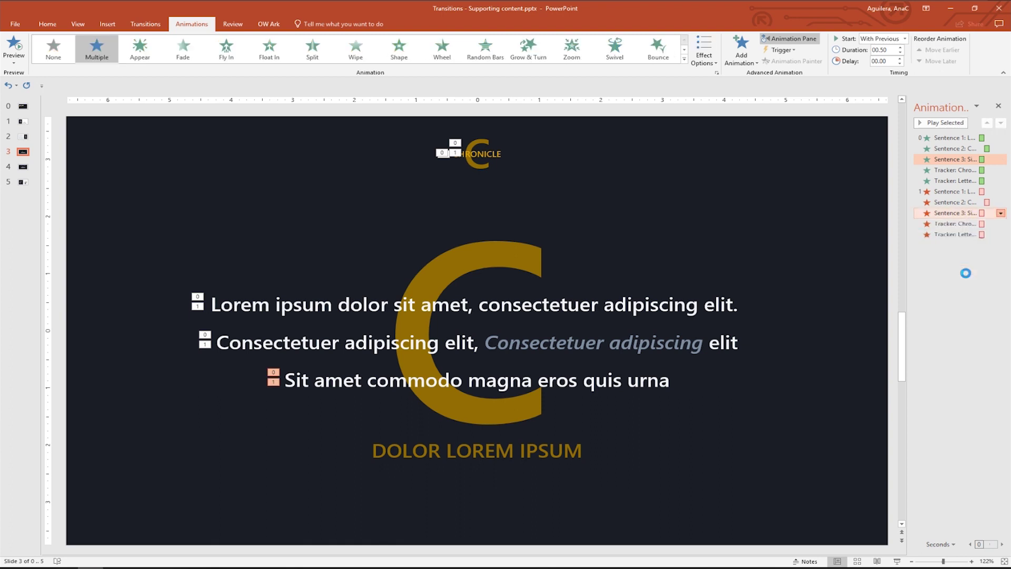
{"action": "left_click", "coordinate": [480, 252]}
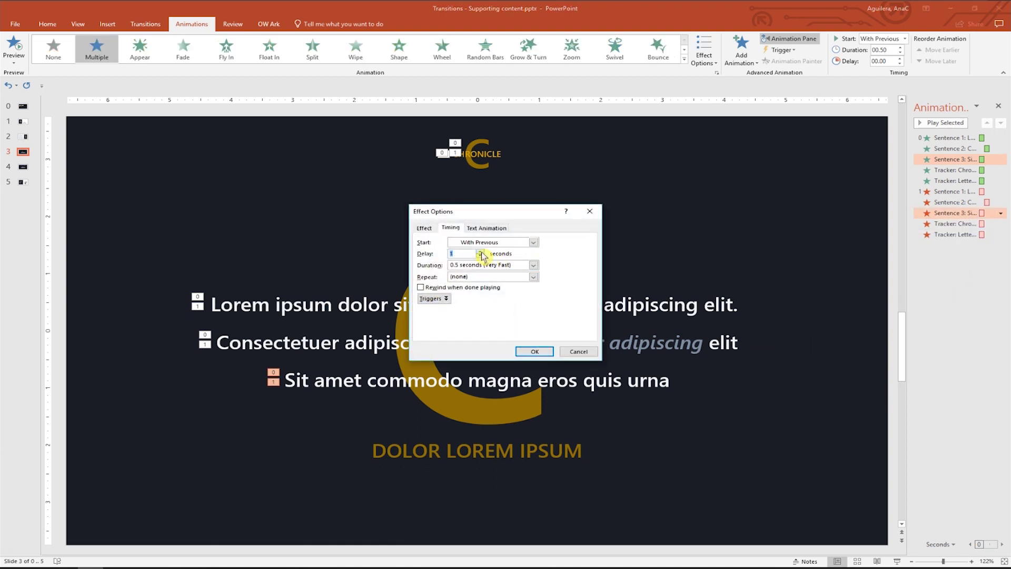
{"action": "left_click", "coordinate": [530, 351]}
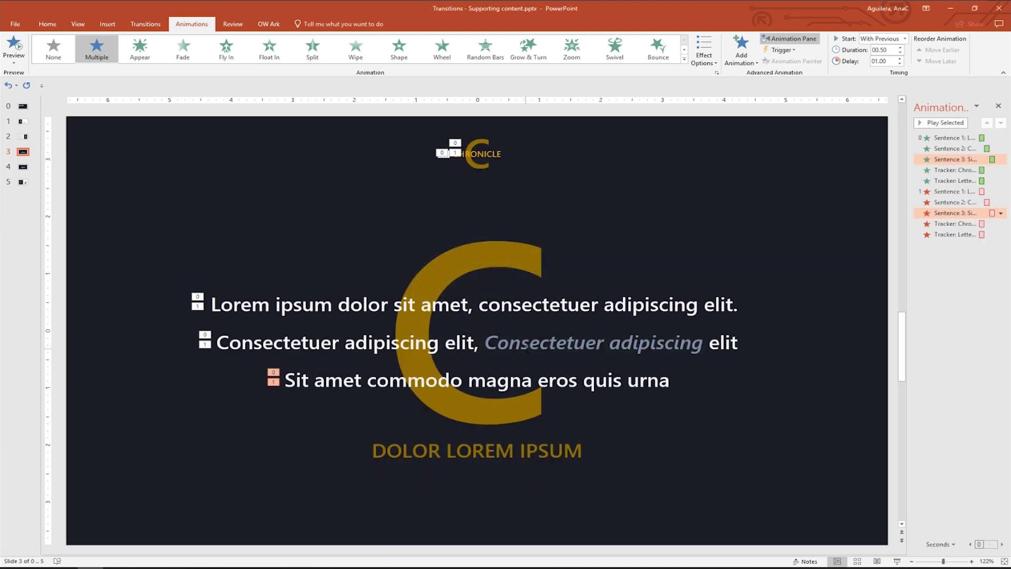
Step: Apply the Morph transition to slide 4
{"action": "left_click", "coordinate": [23, 168]}
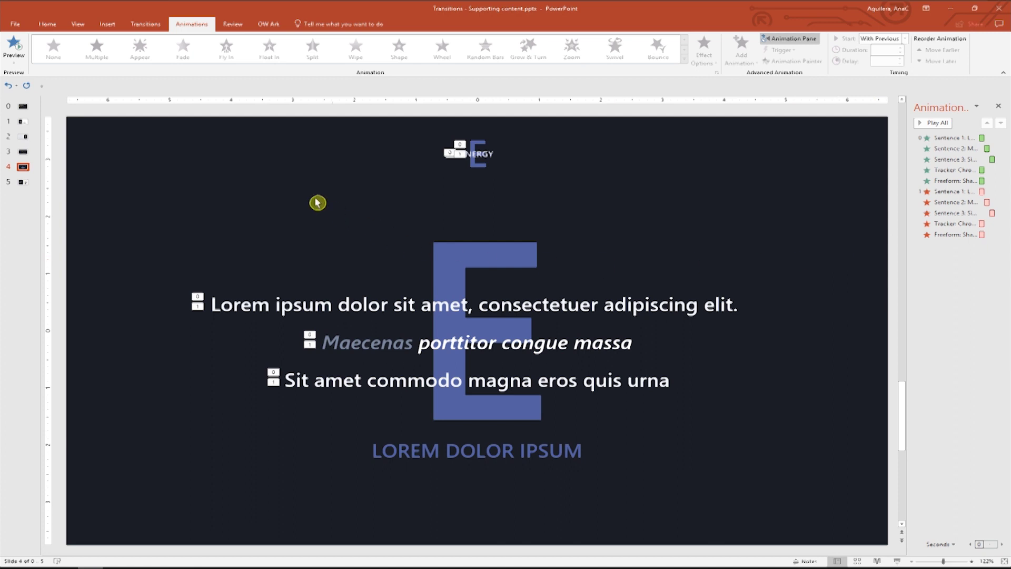
{"action": "left_click", "coordinate": [150, 27]}
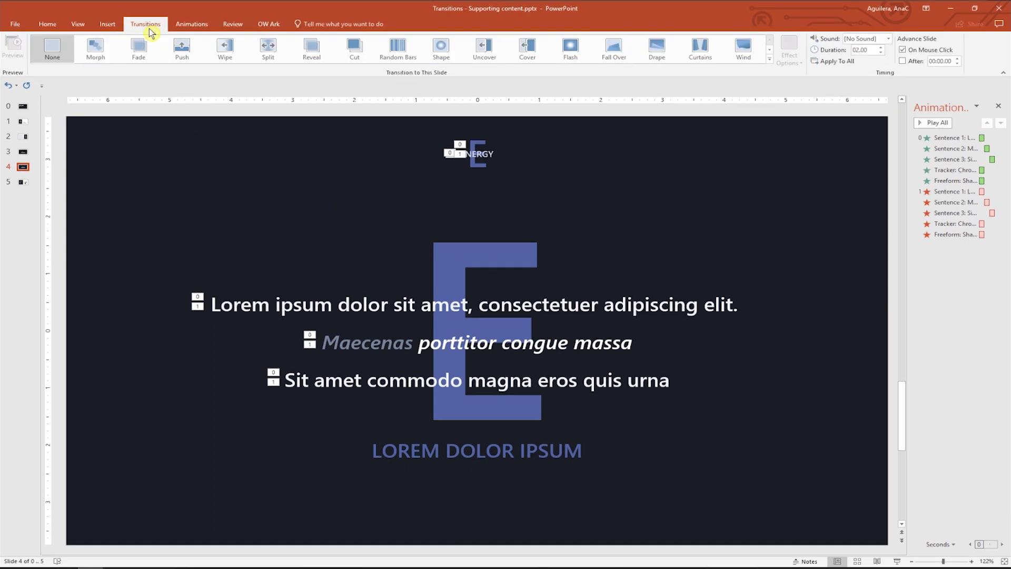
{"action": "left_click", "coordinate": [86, 53]}
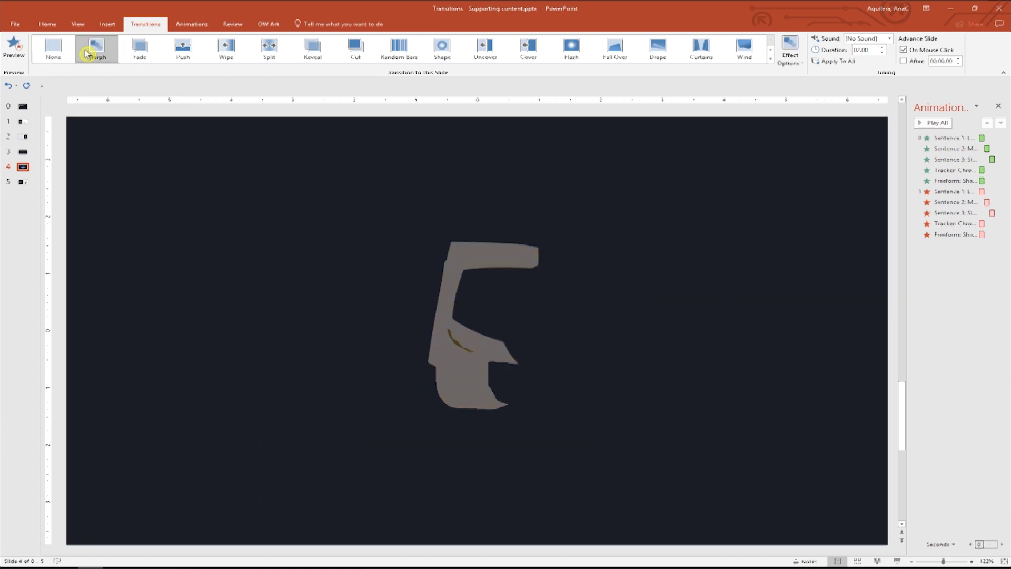
Step: Preview the slide show from slide 3 into slide 4, then exit it
{"action": "left_click", "coordinate": [21, 152]}
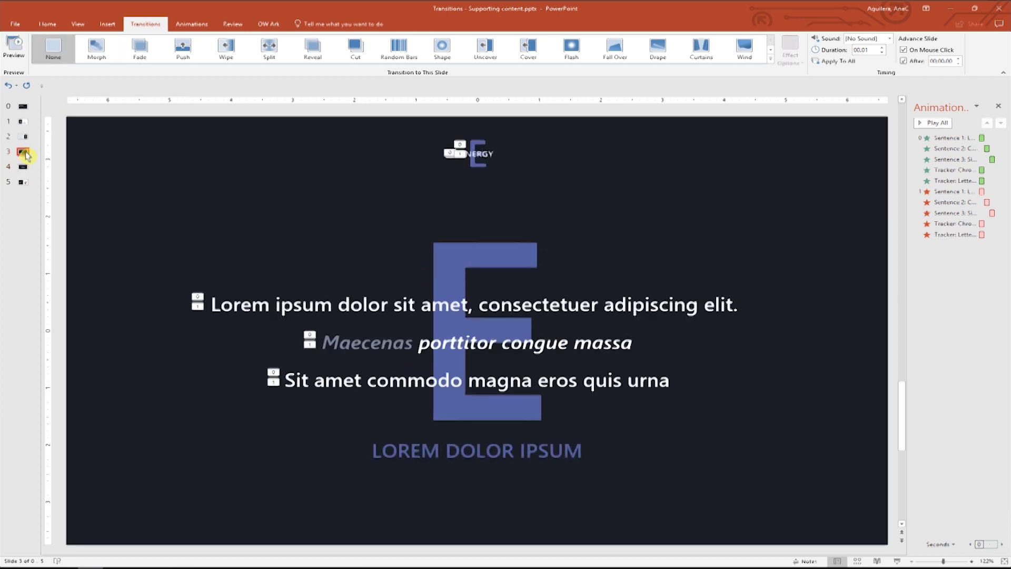
{"action": "left_click", "coordinate": [896, 562]}
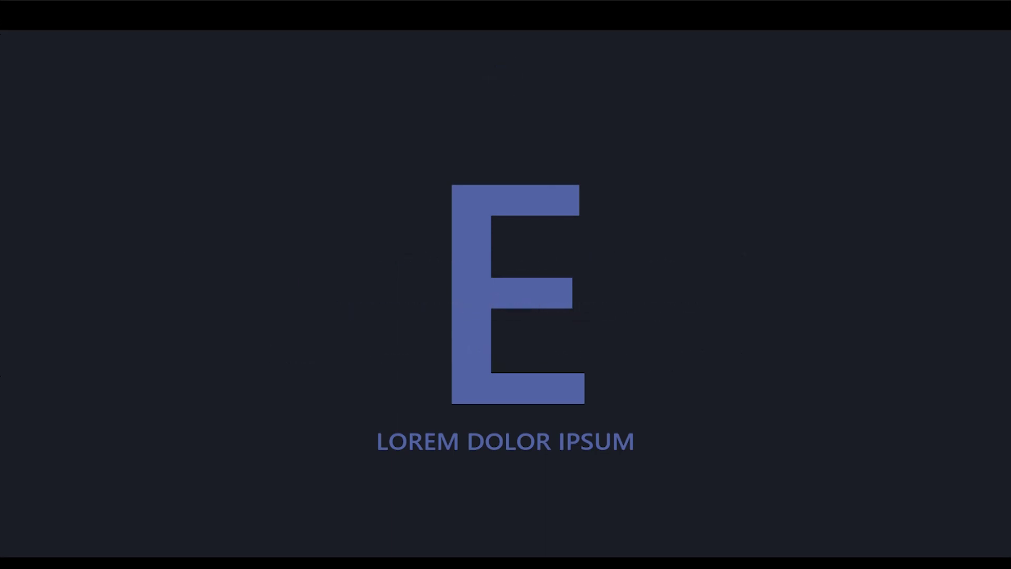
{"action": "key", "text": "Escape"}
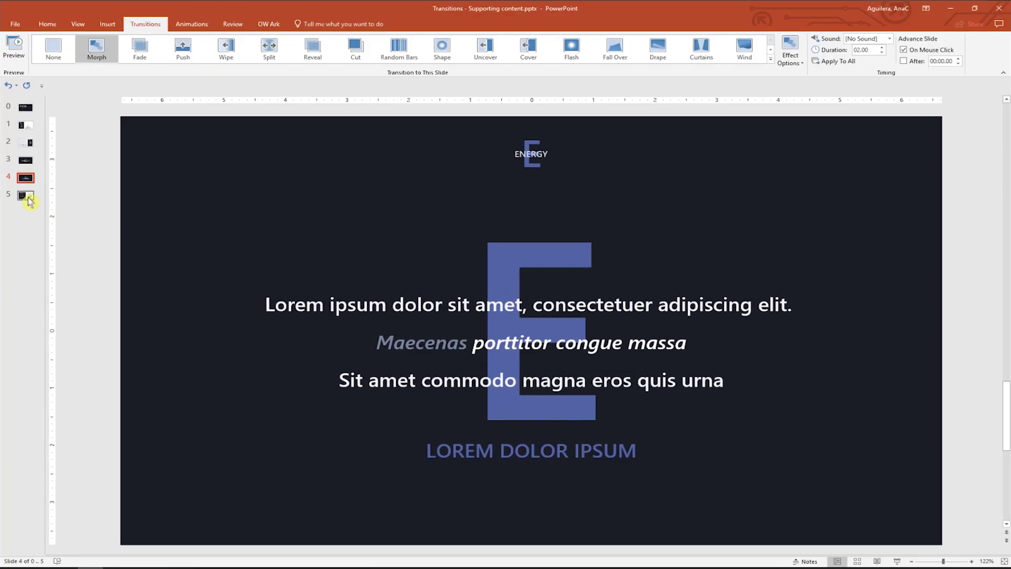
Step: On slide 5, shorten the body text box and move it off the slide below
{"action": "left_click", "coordinate": [28, 200]}
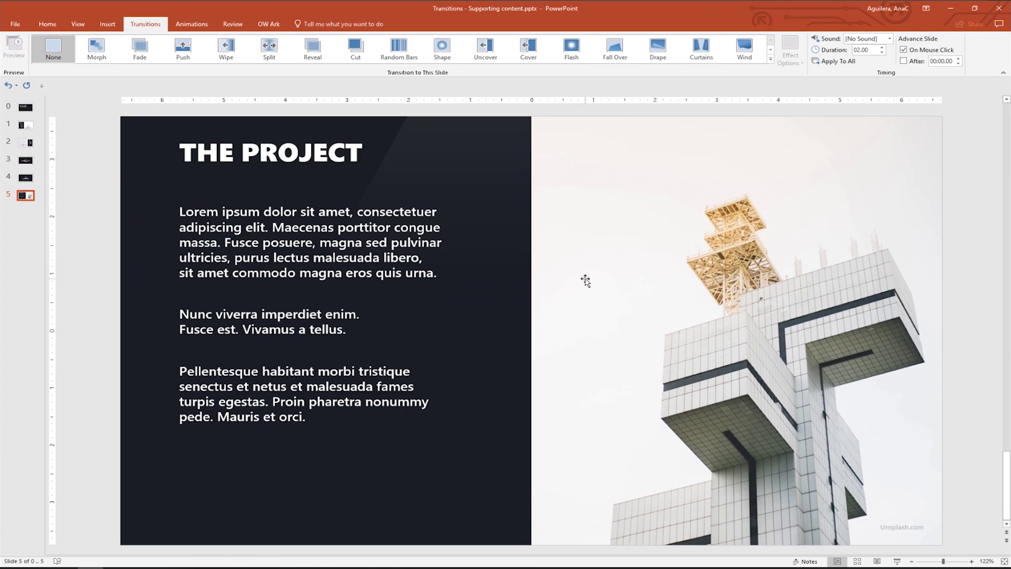
{"action": "scroll", "coordinate": [588, 284], "scroll_direction": "down", "scroll_amount": 7}
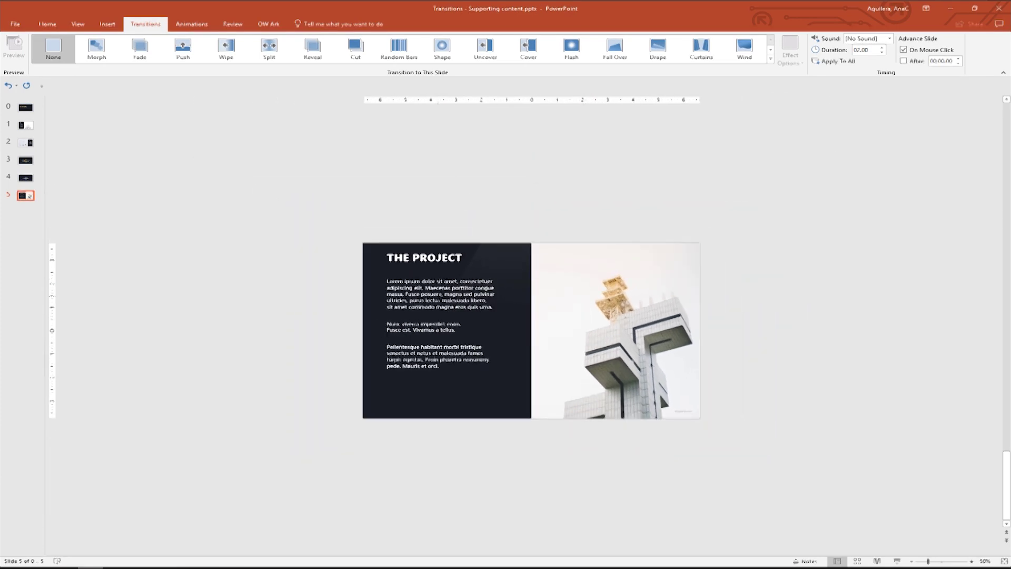
{"action": "left_click", "coordinate": [455, 407]}
{"action": "left_click_drag", "start_coordinate": [443, 406], "coordinate": [442, 374]}
{"action": "left_click_drag", "start_coordinate": [469, 277], "coordinate": [465, 433]}
{"action": "left_click", "coordinate": [563, 356]}
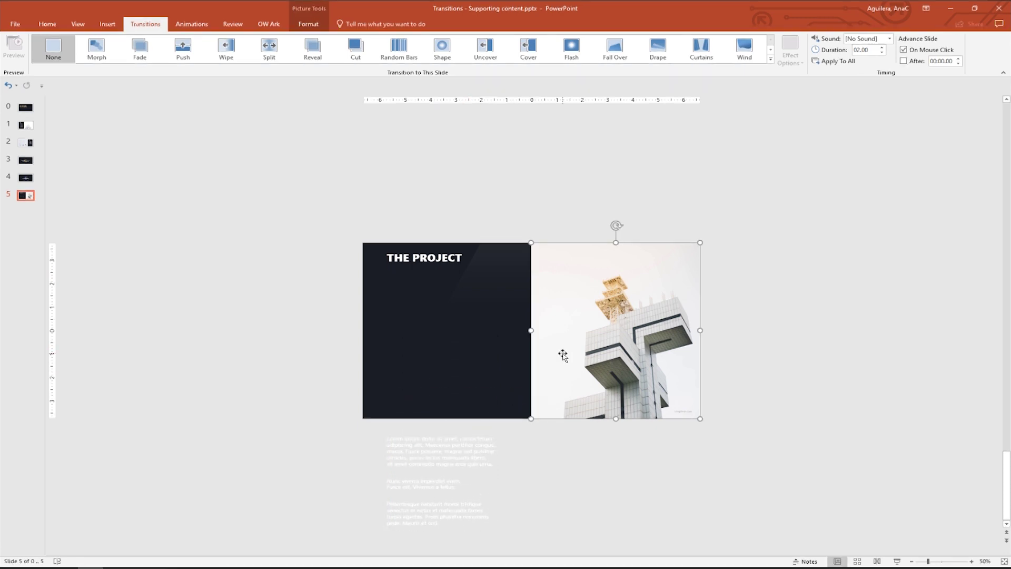
Step: Crop slide 5's building photo to a narrow 2.29-inch left strip and move THE PROJECT title into the dark area
{"action": "left_click", "coordinate": [317, 24]}
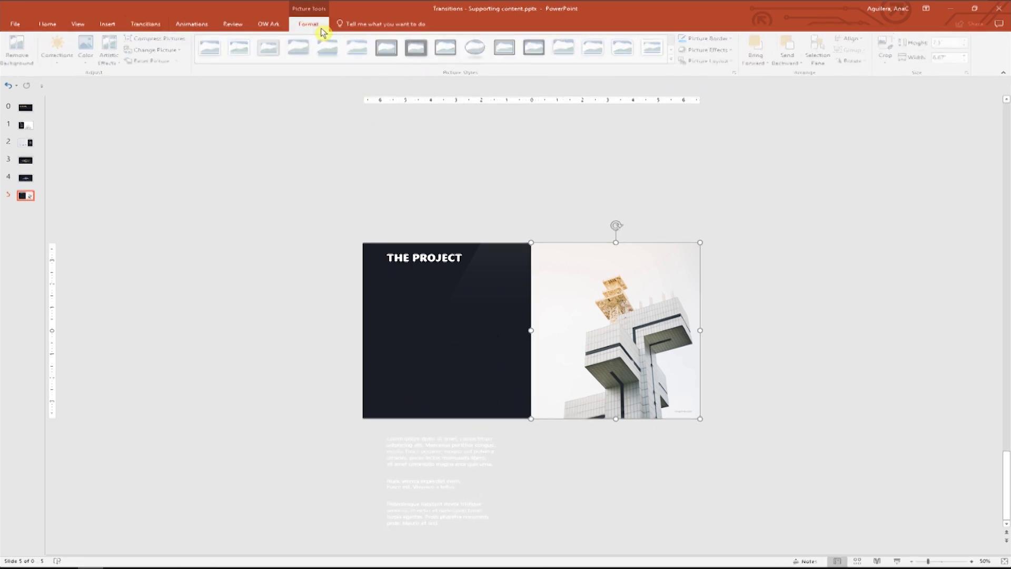
{"action": "left_click", "coordinate": [889, 47]}
{"action": "left_click_drag", "start_coordinate": [532, 331], "coordinate": [479, 332]}
{"action": "left_click_drag", "start_coordinate": [699, 331], "coordinate": [427, 329]}
{"action": "left_click", "coordinate": [560, 476]}
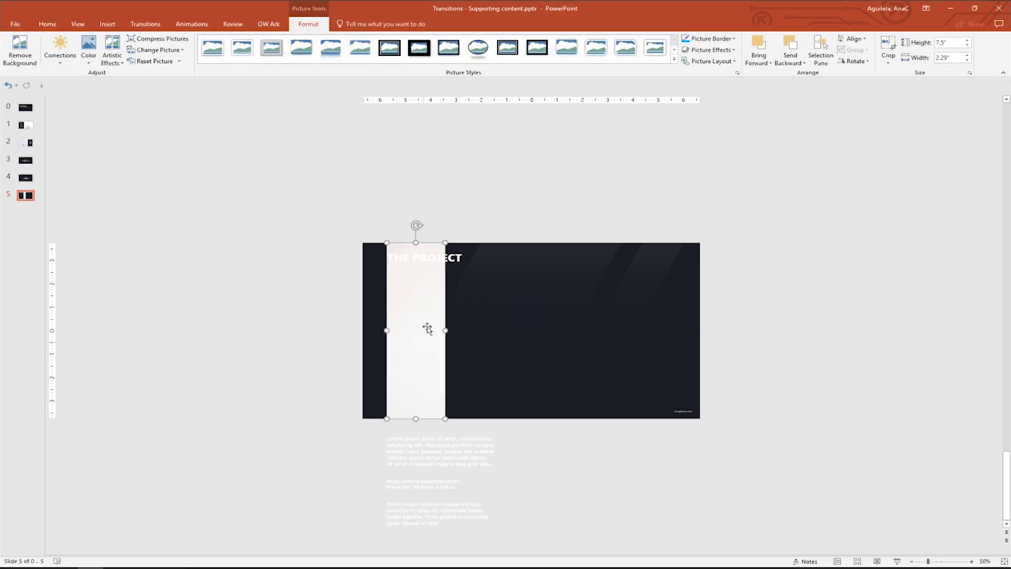
{"action": "left_click", "coordinate": [447, 251]}
{"action": "left_click_drag", "start_coordinate": [387, 264], "coordinate": [476, 357]}
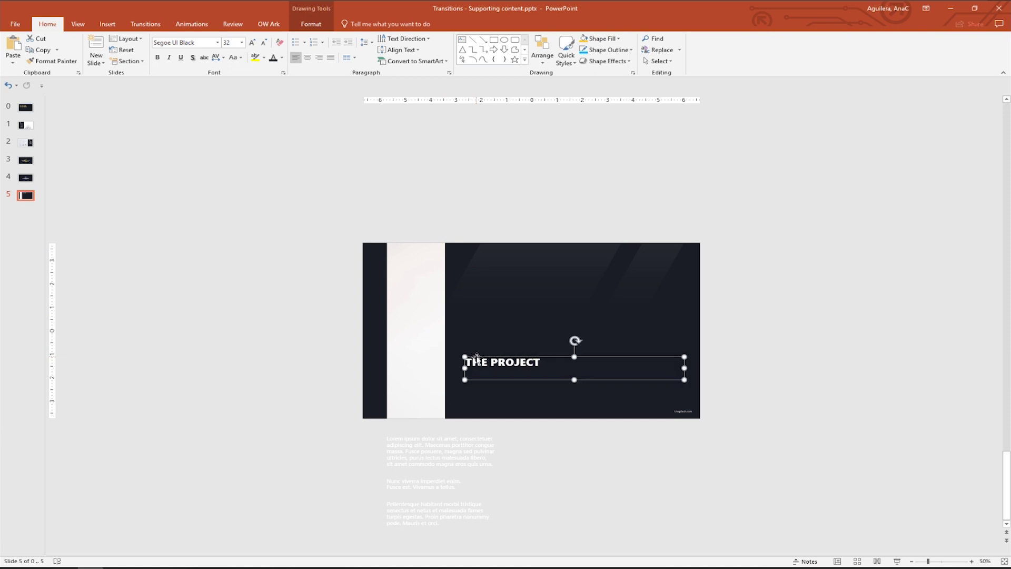
Step: Set the slide 5 title text to 54 pt and narrow its box to fit
{"action": "left_click", "coordinate": [253, 43]}
{"action": "left_click", "coordinate": [252, 44]}
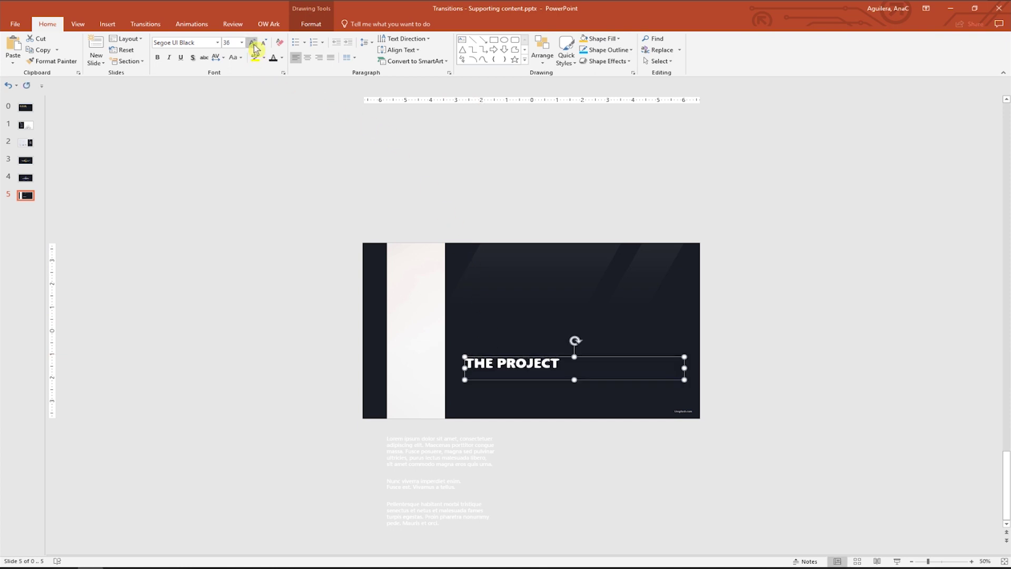
{"action": "left_click", "coordinate": [253, 43]}
{"action": "left_click", "coordinate": [253, 43]}
{"action": "left_click", "coordinate": [253, 43]}
{"action": "left_click", "coordinate": [252, 43]}
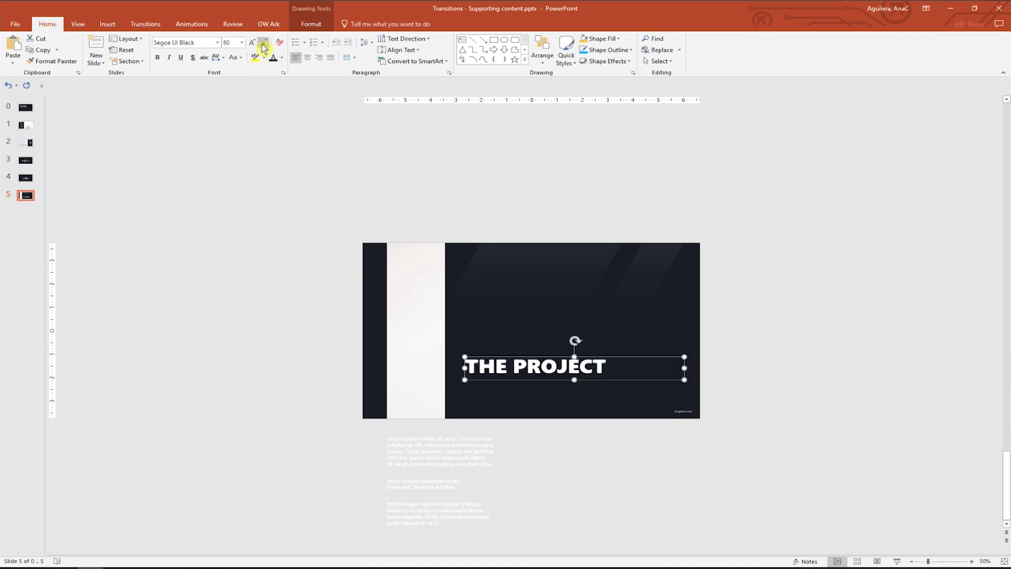
{"action": "left_click", "coordinate": [264, 45]}
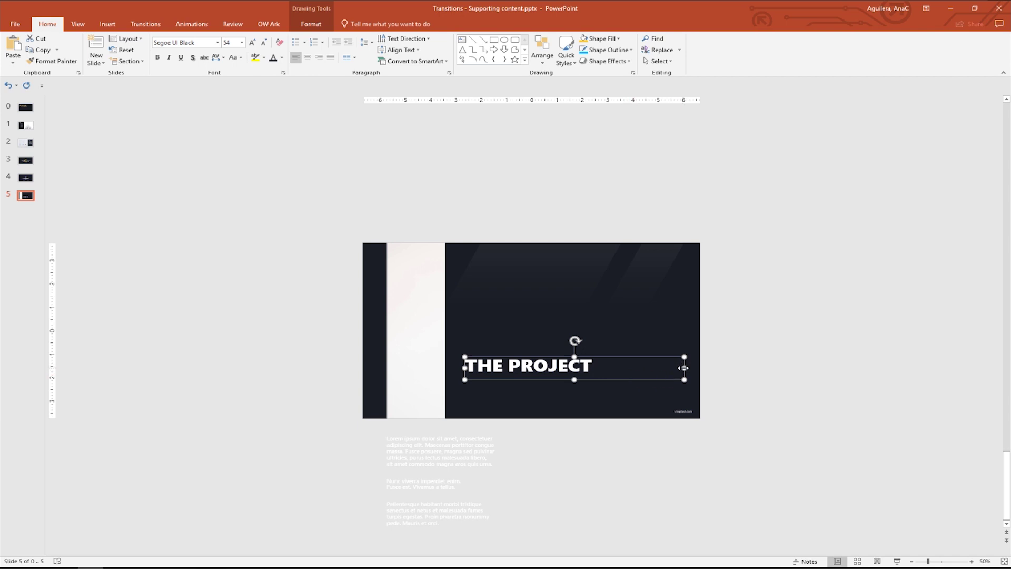
{"action": "left_click_drag", "start_coordinate": [684, 369], "coordinate": [599, 368]}
Step: Set the word PROJECT in Segoe UI Light
{"action": "double_click", "coordinate": [540, 373]}
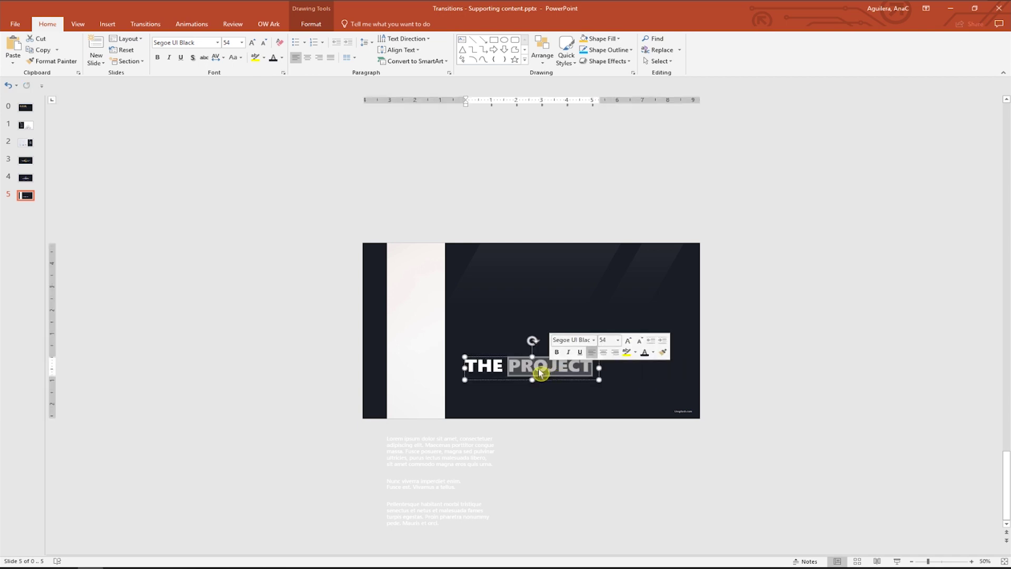
{"action": "left_click", "coordinate": [217, 42]}
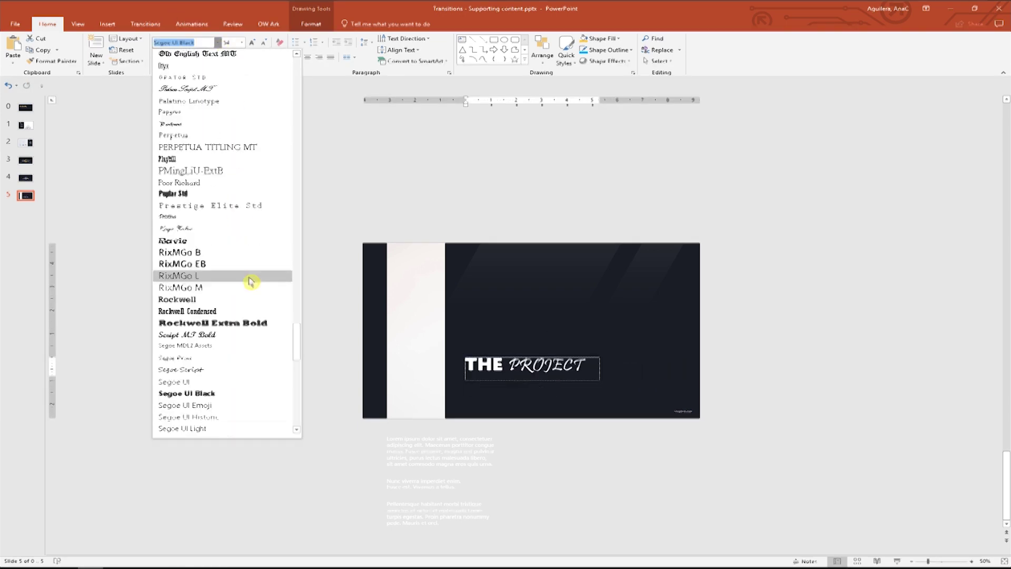
{"action": "scroll", "coordinate": [252, 295], "scroll_direction": "down", "scroll_amount": 2}
{"action": "left_click", "coordinate": [245, 361]}
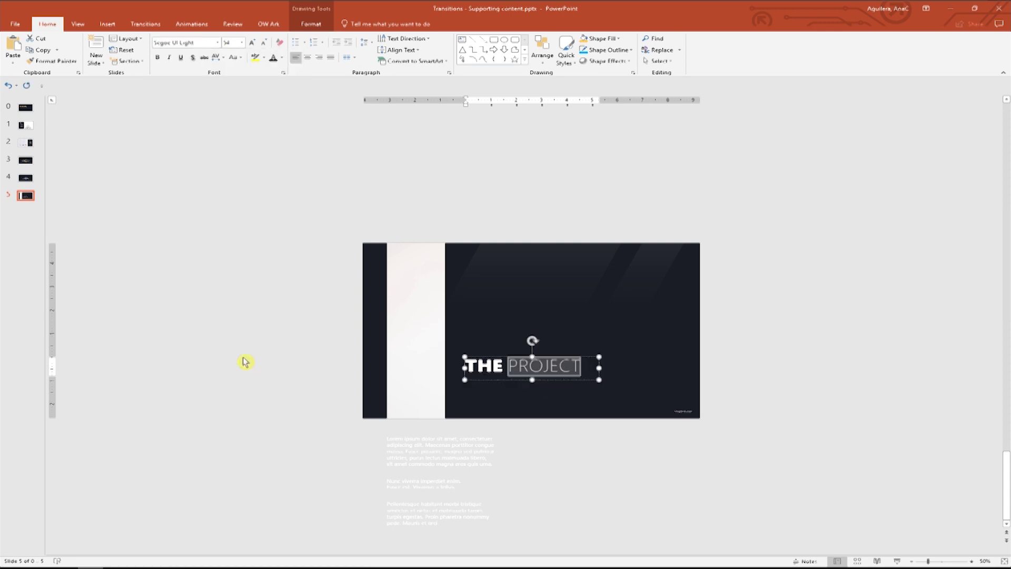
Step: Select THE and browse the font list, closing it without changing the font
{"action": "double_click", "coordinate": [483, 366]}
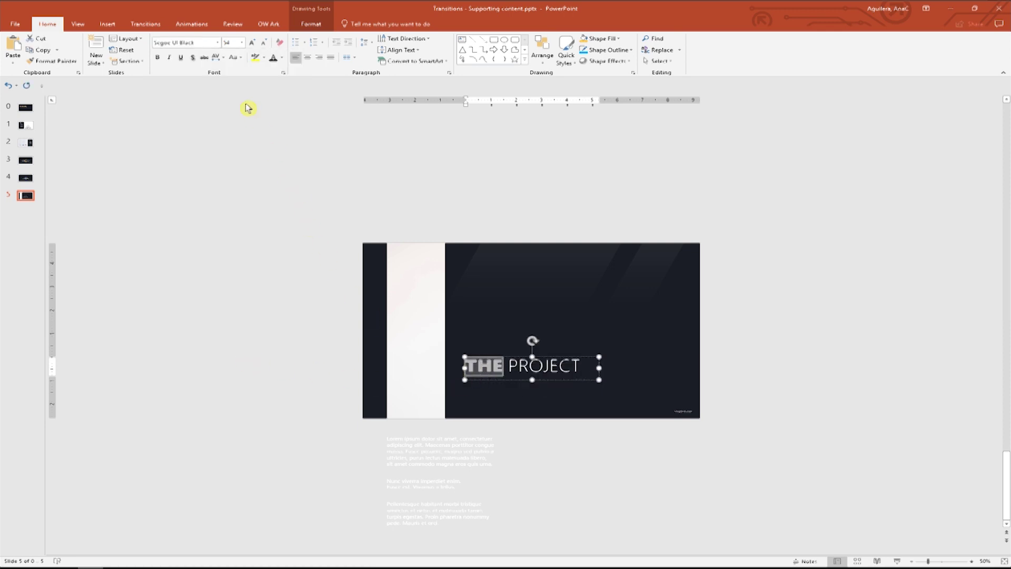
{"action": "left_click", "coordinate": [217, 42]}
{"action": "scroll", "coordinate": [259, 316], "scroll_direction": "down", "scroll_amount": 3}
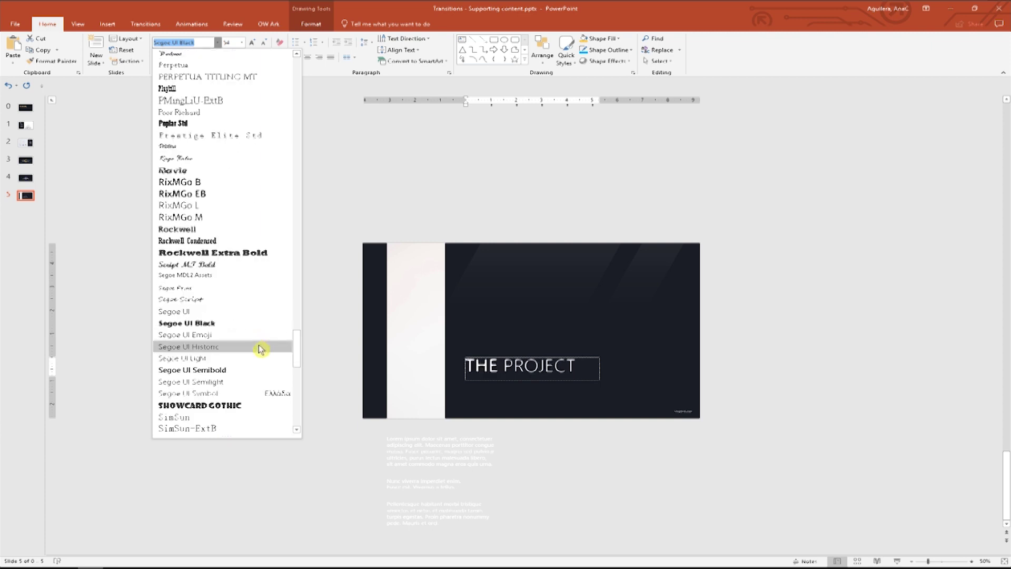
{"action": "key", "text": "Escape"}
{"action": "left_click", "coordinate": [202, 294]}
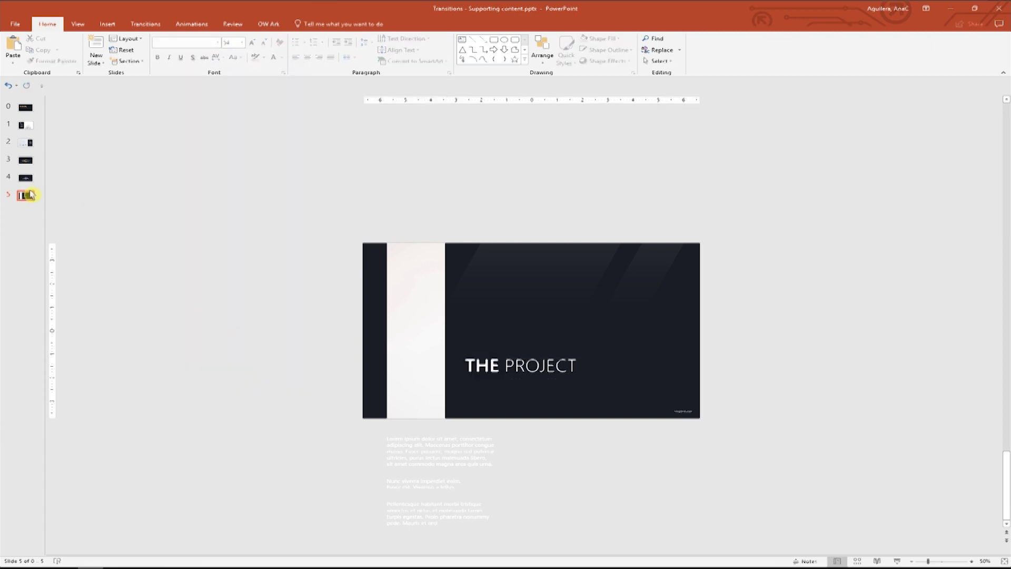
Step: Duplicate slide 5 and uncrop the building photo to fill most of the new slide
{"action": "right_click", "coordinate": [30, 197]}
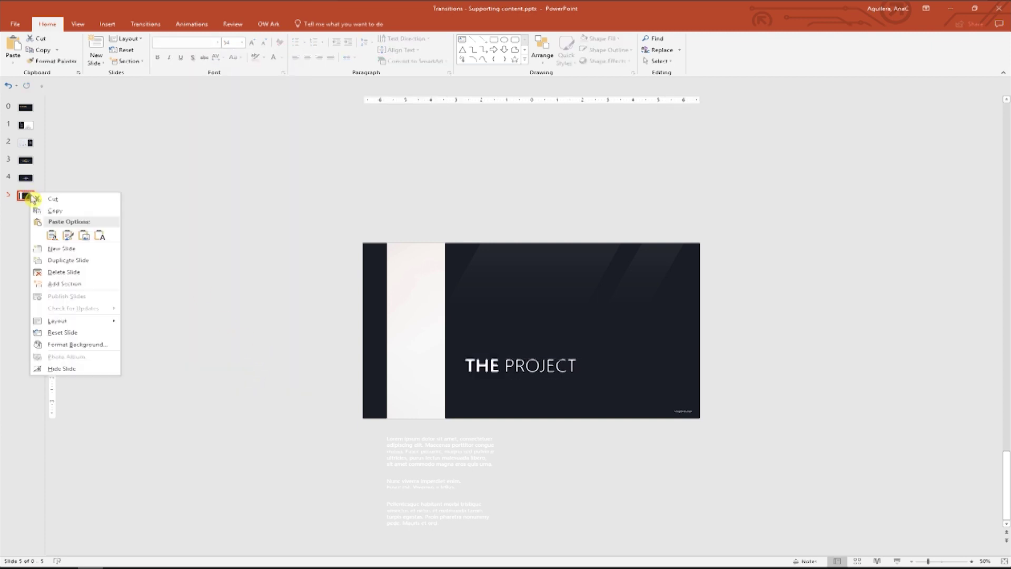
{"action": "left_click", "coordinate": [86, 264]}
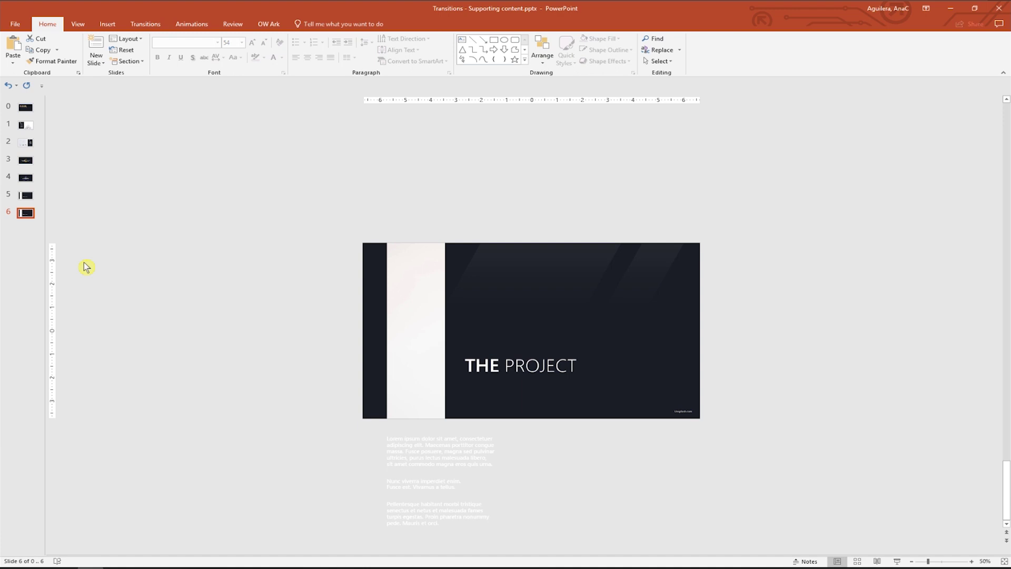
{"action": "left_click", "coordinate": [422, 344]}
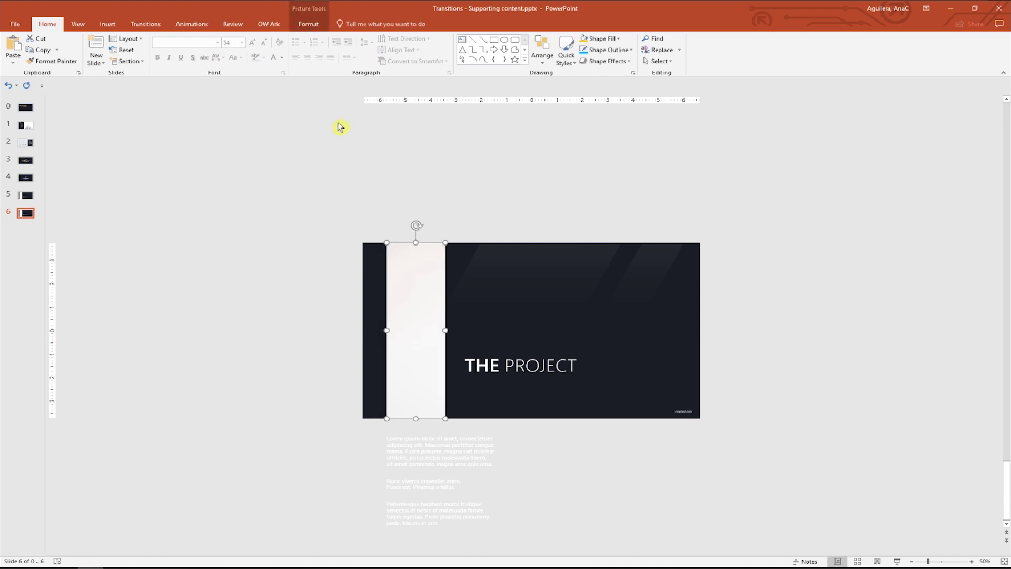
{"action": "left_click", "coordinate": [306, 26]}
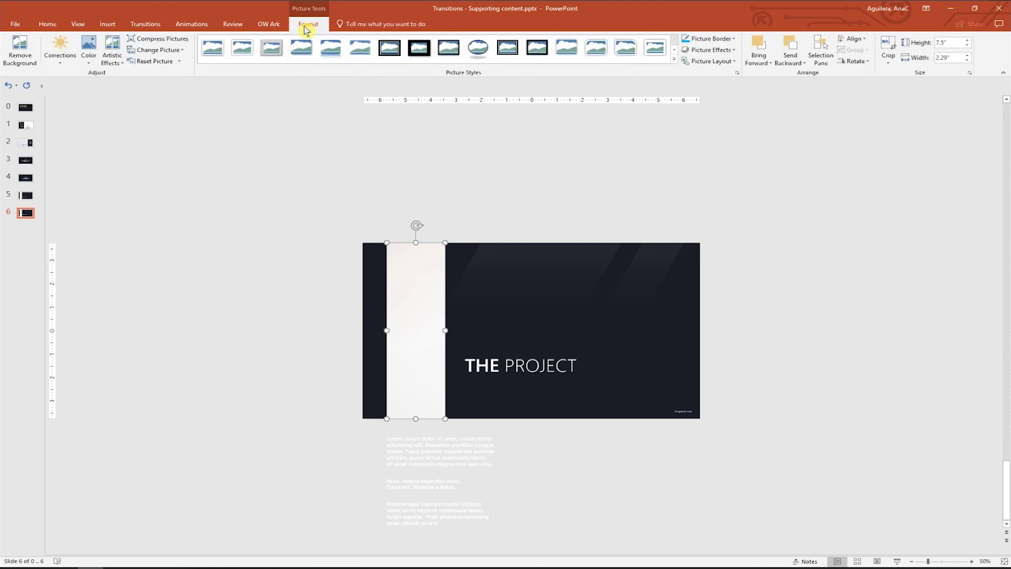
{"action": "left_click", "coordinate": [889, 42]}
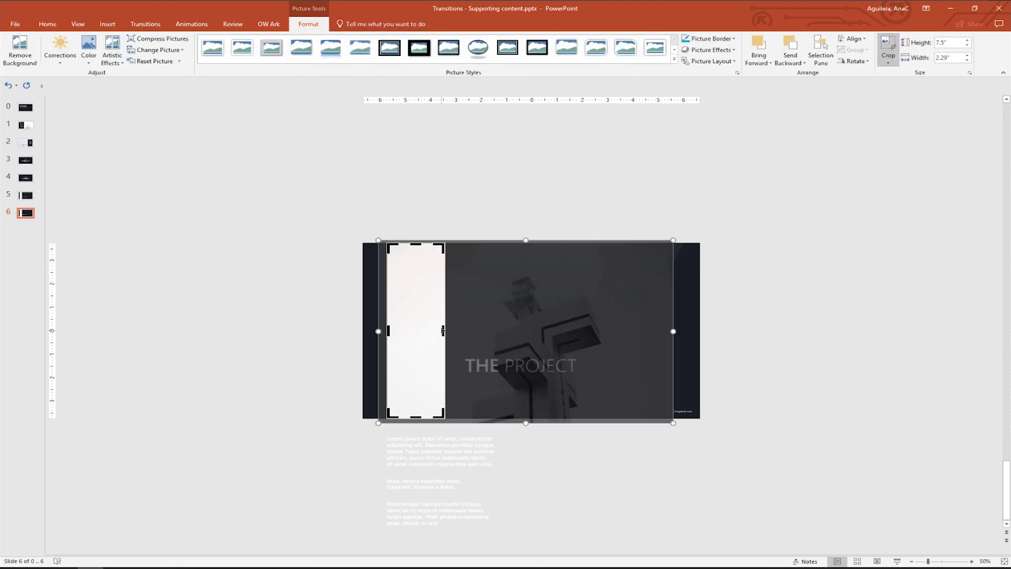
{"action": "left_click_drag", "start_coordinate": [443, 331], "coordinate": [698, 331]}
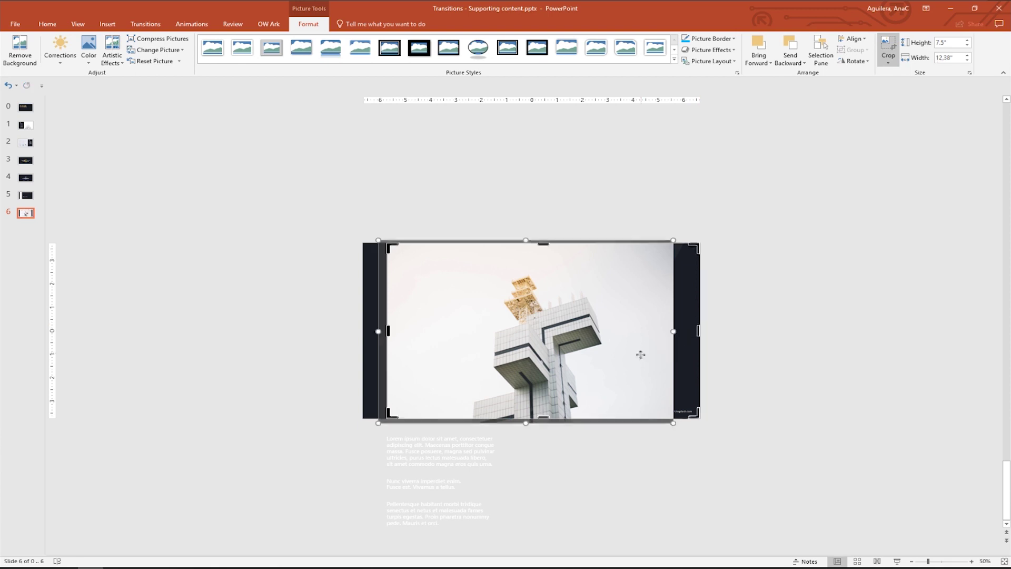
{"action": "left_click_drag", "start_coordinate": [674, 423], "coordinate": [734, 460]}
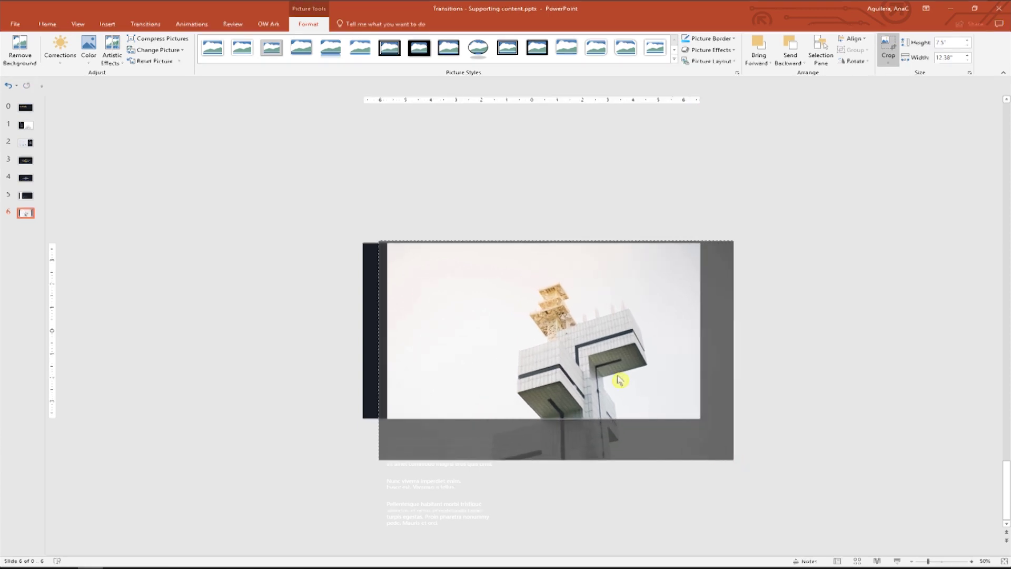
{"action": "left_click_drag", "start_coordinate": [619, 380], "coordinate": [620, 363]}
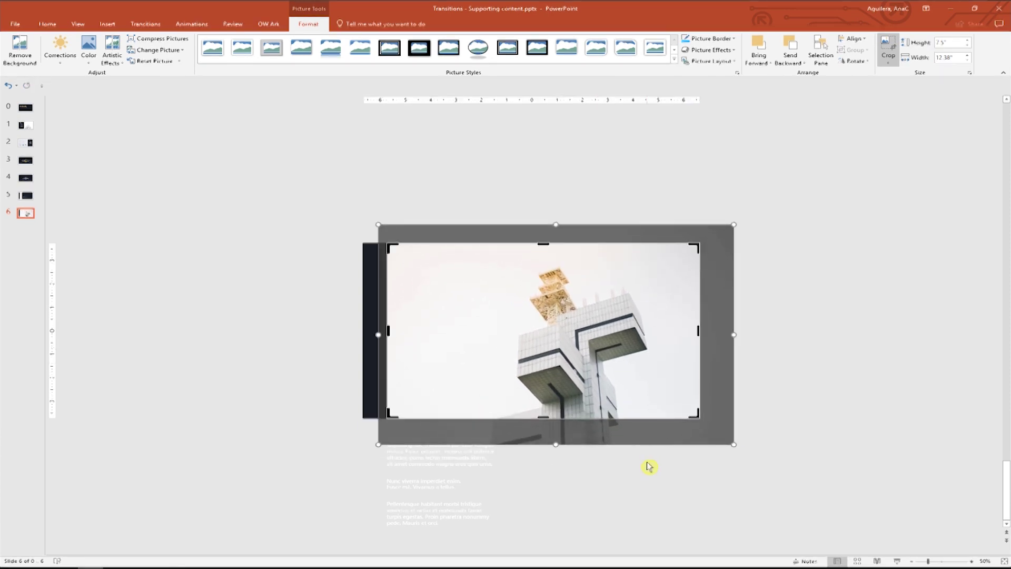
{"action": "left_click", "coordinate": [647, 487]}
Step: Make the THE PROJECT title dark and move it further left
{"action": "left_click", "coordinate": [529, 364]}
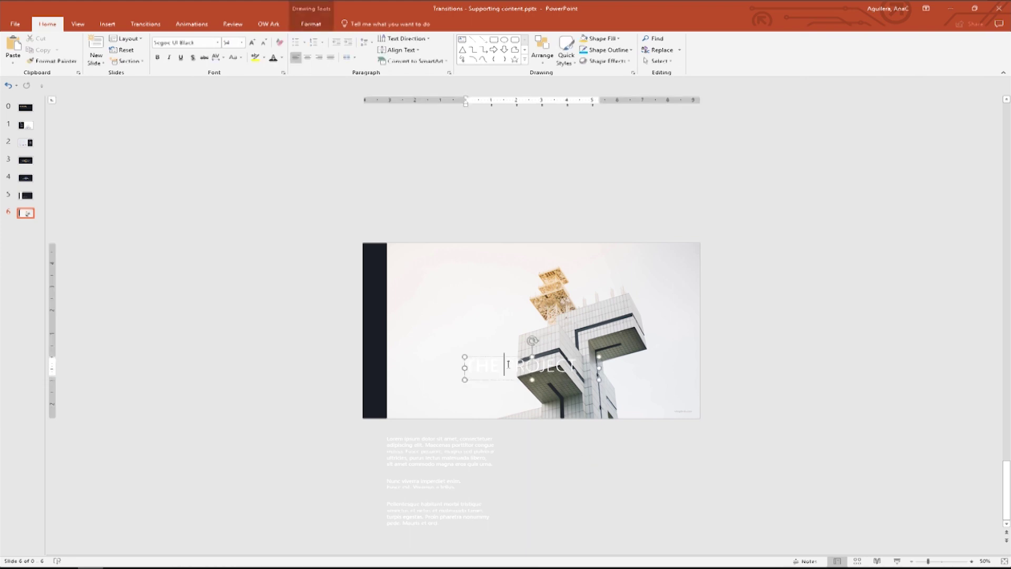
{"action": "left_click", "coordinate": [274, 61]}
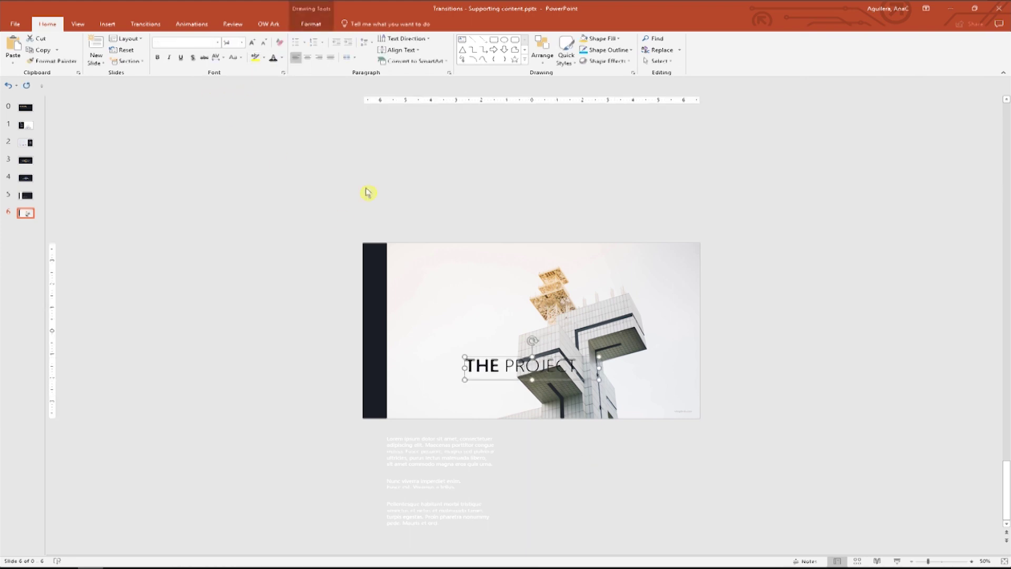
{"action": "left_click_drag", "start_coordinate": [498, 357], "coordinate": [432, 359]}
{"action": "left_click", "coordinate": [285, 335]}
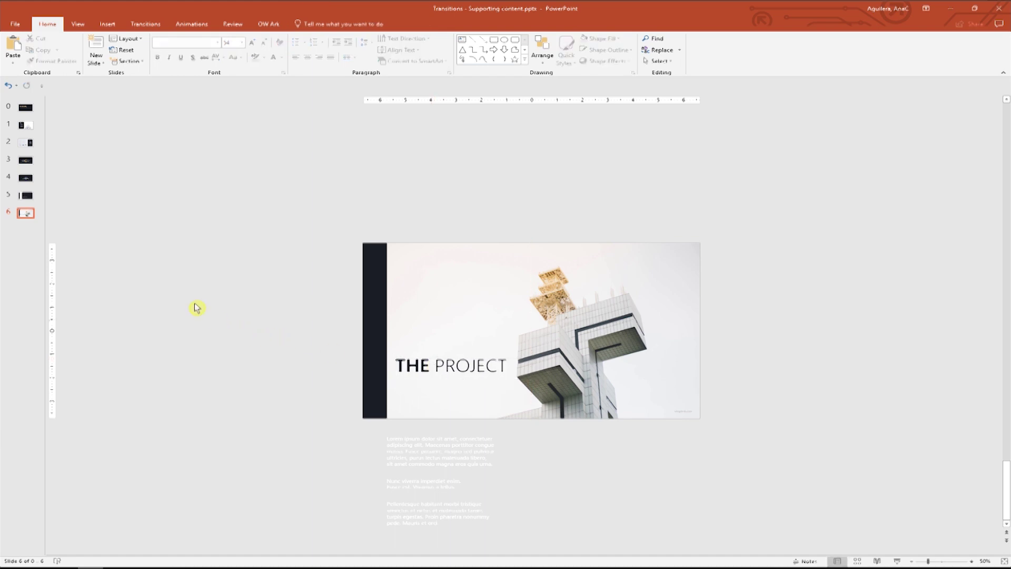
Step: Duplicate slide 6 and move the THE PROJECT title off the slide's left edge
{"action": "left_click", "coordinate": [27, 216]}
{"action": "key", "text": "ctrl+d"}
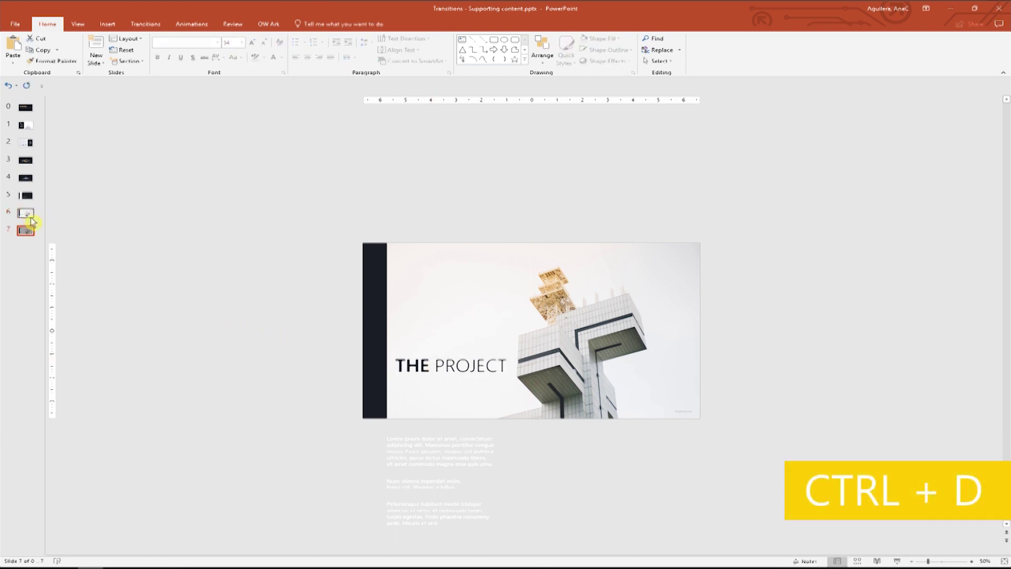
{"action": "left_click", "coordinate": [447, 373]}
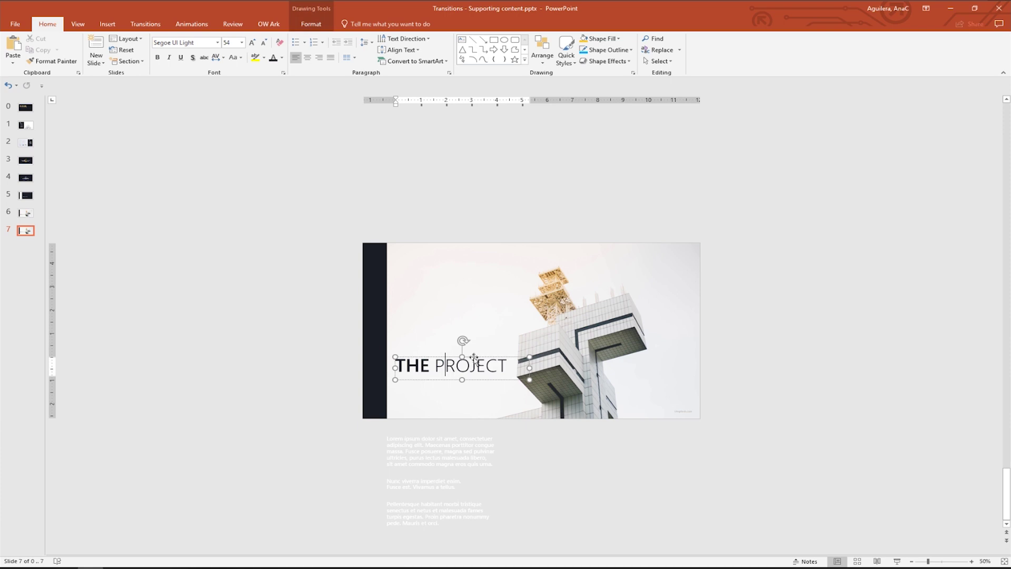
{"action": "left_click_drag", "start_coordinate": [476, 357], "coordinate": [296, 356]}
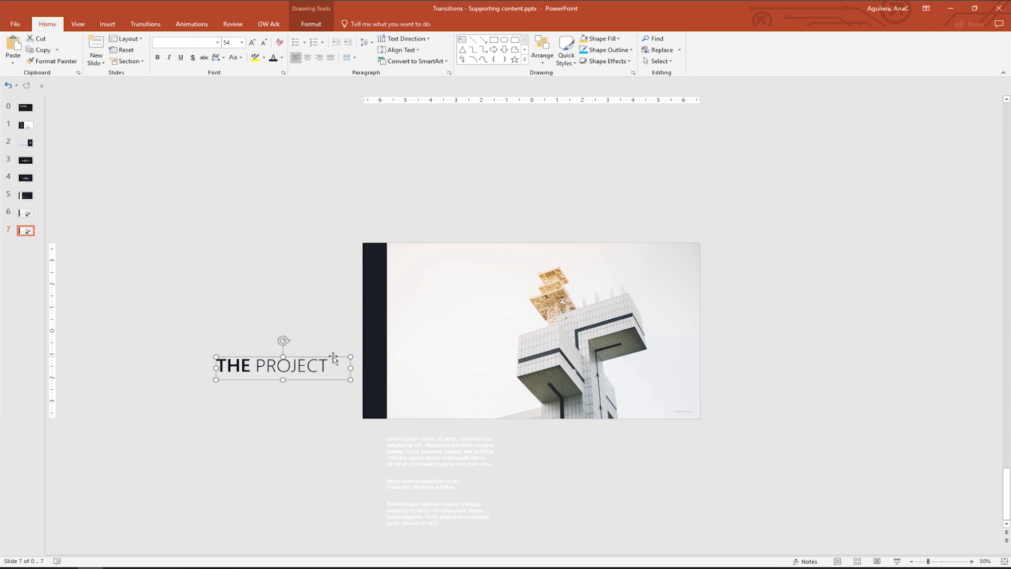
Step: Crop the building photo out to the slide's left edge, covering the dark strip
{"action": "left_click", "coordinate": [486, 344]}
{"action": "left_click", "coordinate": [298, 25]}
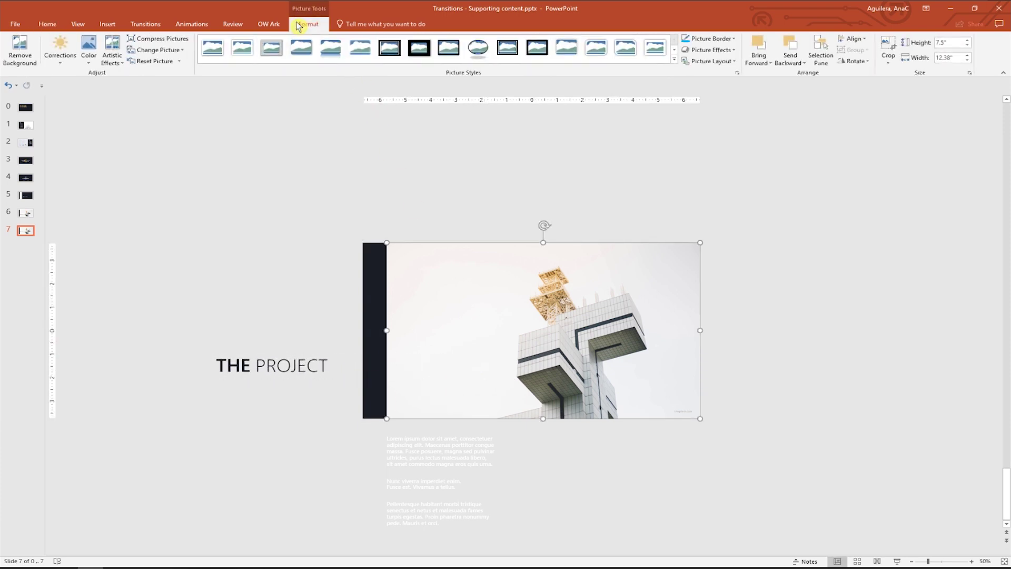
{"action": "left_click", "coordinate": [888, 45]}
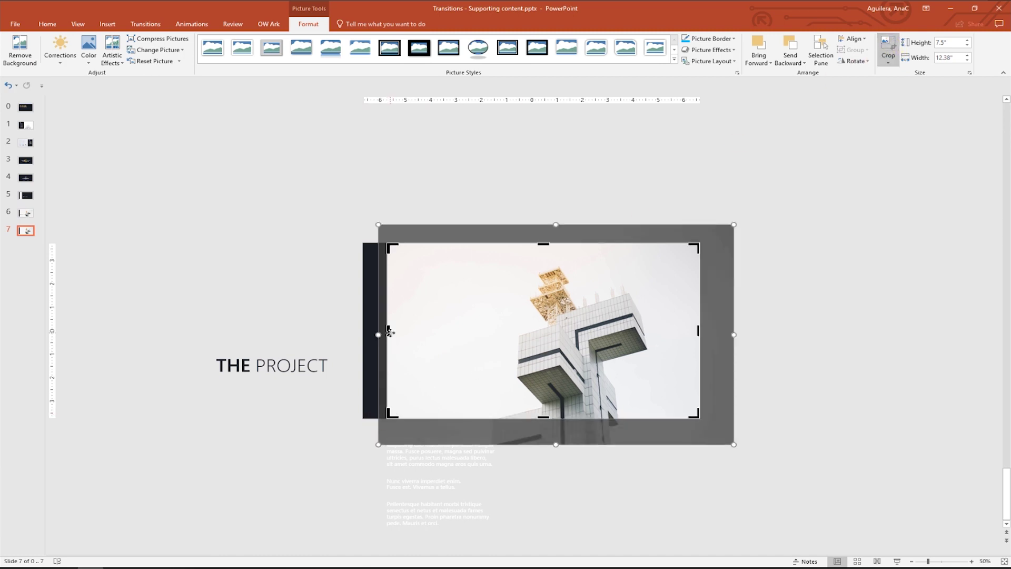
{"action": "left_click_drag", "start_coordinate": [389, 332], "coordinate": [365, 333]}
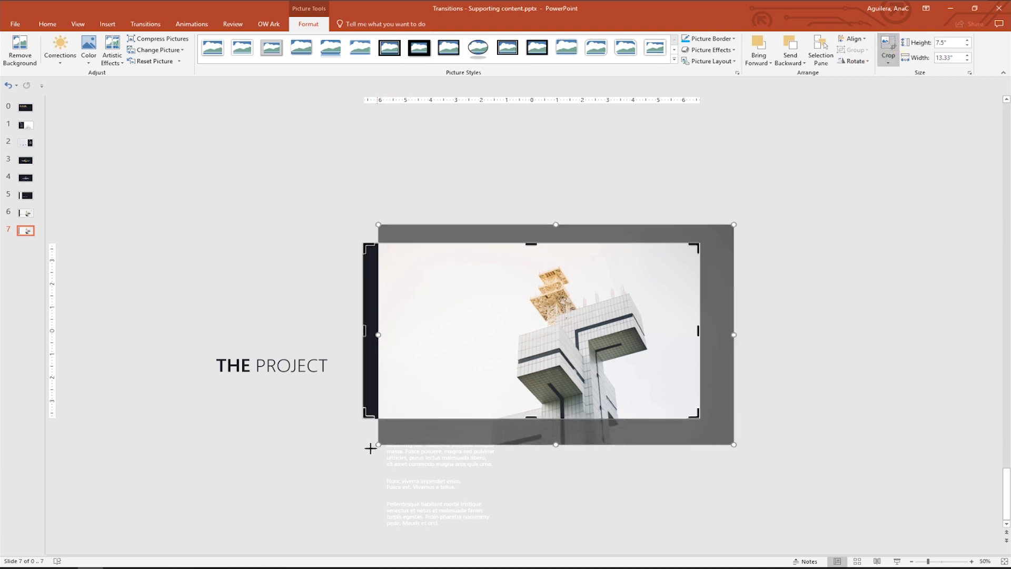
{"action": "left_click", "coordinate": [778, 451]}
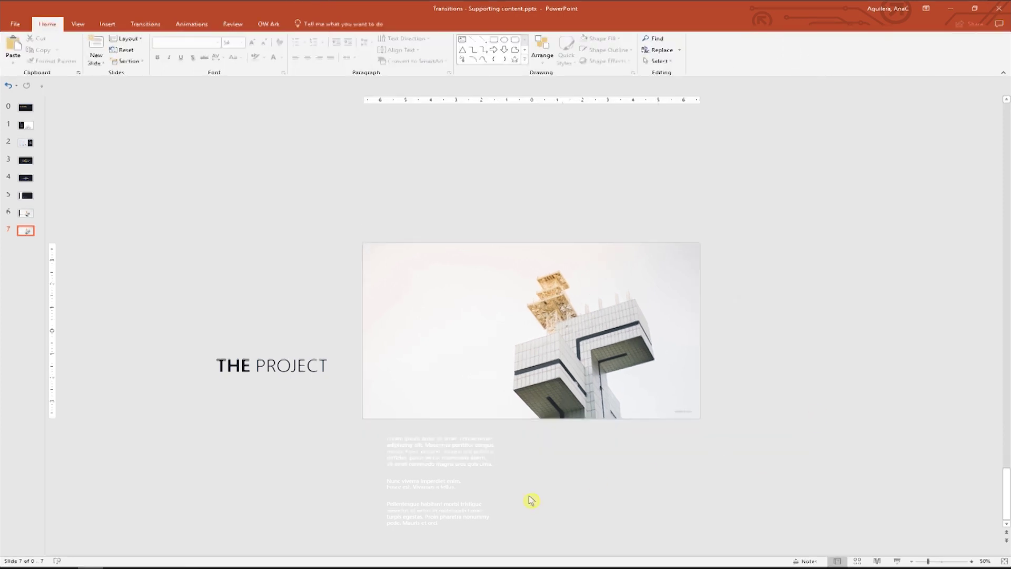
Step: Revert the description text to black, place it over the photo, and select slides 6–7
{"action": "left_click", "coordinate": [467, 486]}
{"action": "left_click", "coordinate": [474, 435]}
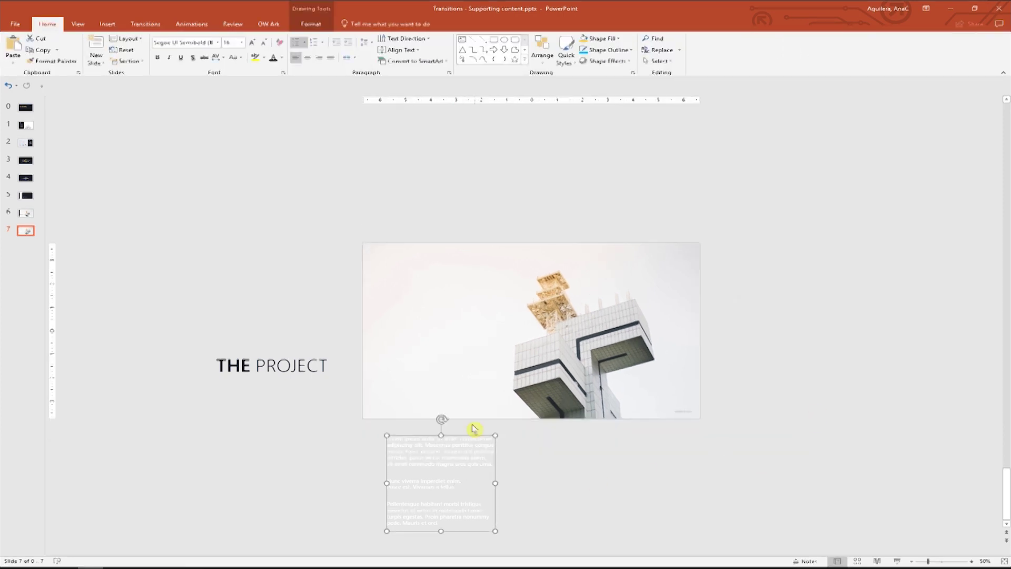
{"action": "key", "text": "ctrl+z"}
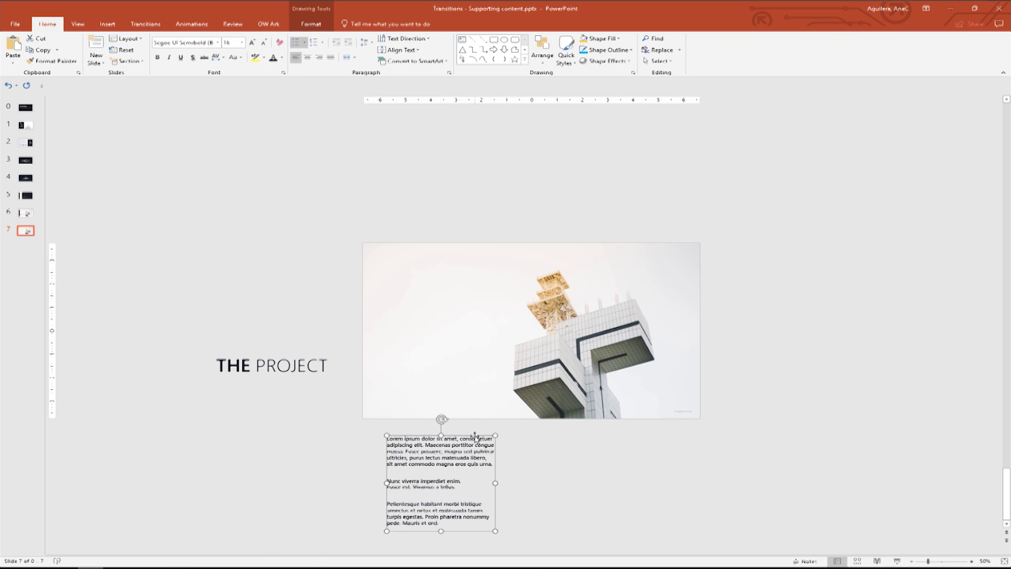
{"action": "left_click_drag", "start_coordinate": [476, 437], "coordinate": [469, 290]}
{"action": "left_click", "coordinate": [245, 274]}
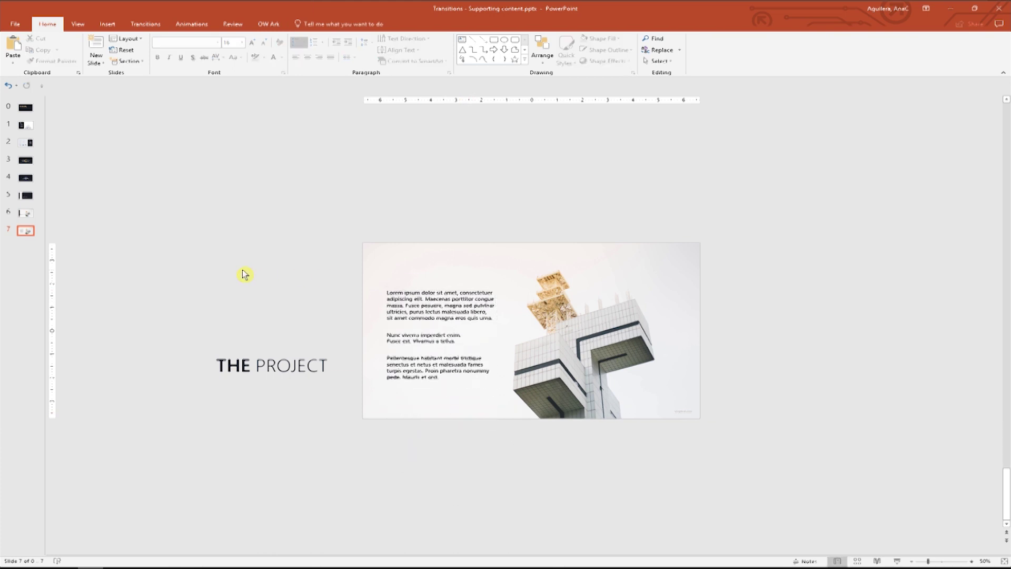
{"action": "left_click", "coordinate": [31, 240]}
{"action": "left_click", "coordinate": [29, 228]}
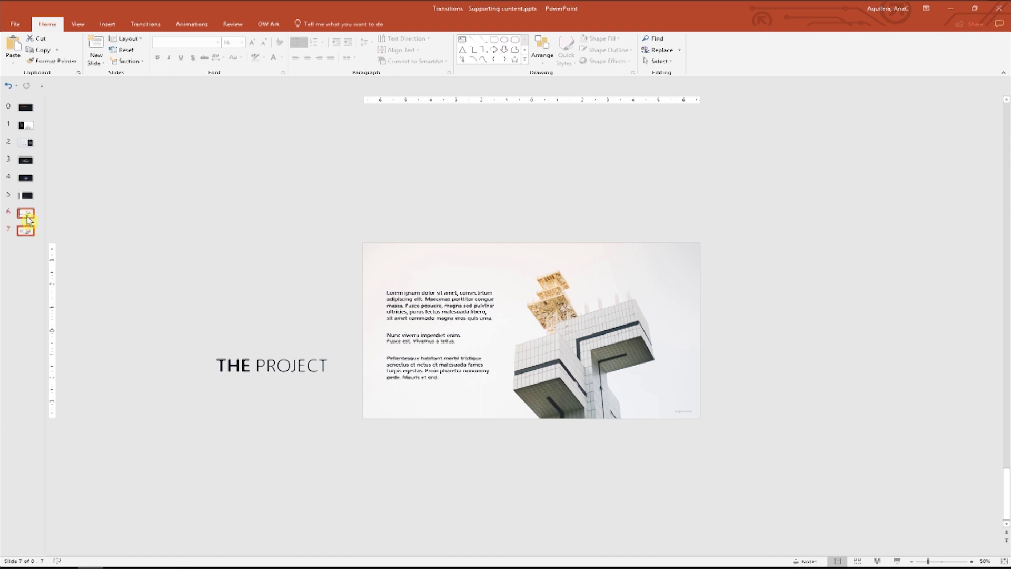
Step: Apply the Morph transition to the selected slides 6 and 7
{"action": "left_click", "coordinate": [145, 24]}
{"action": "left_click", "coordinate": [91, 51]}
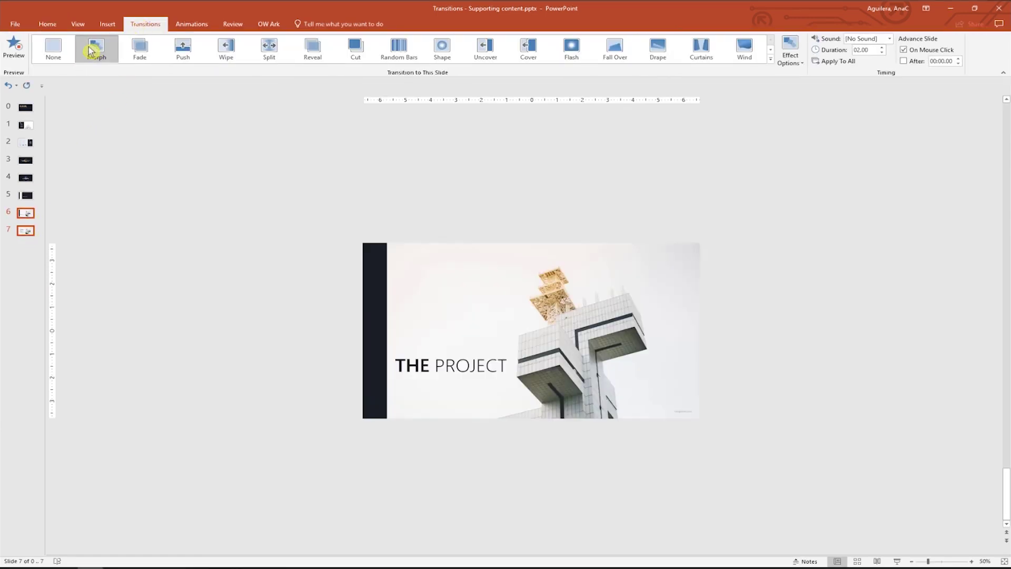